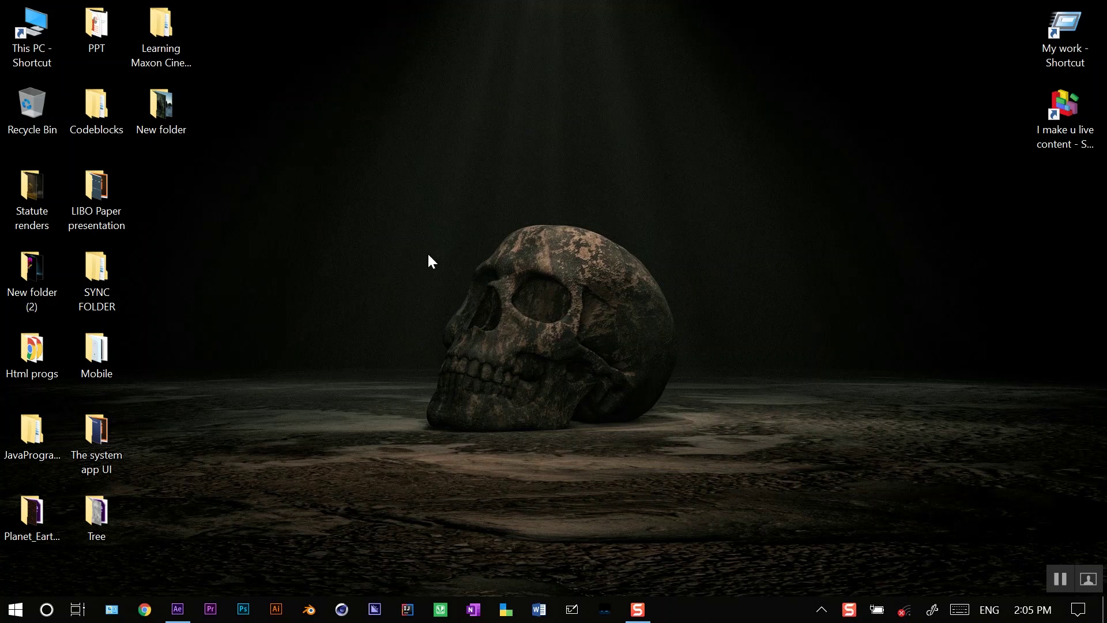
# From New folder, select the four MP4 clips and drag them into After Effects.
pyautogui.doubleClick(170, 106)
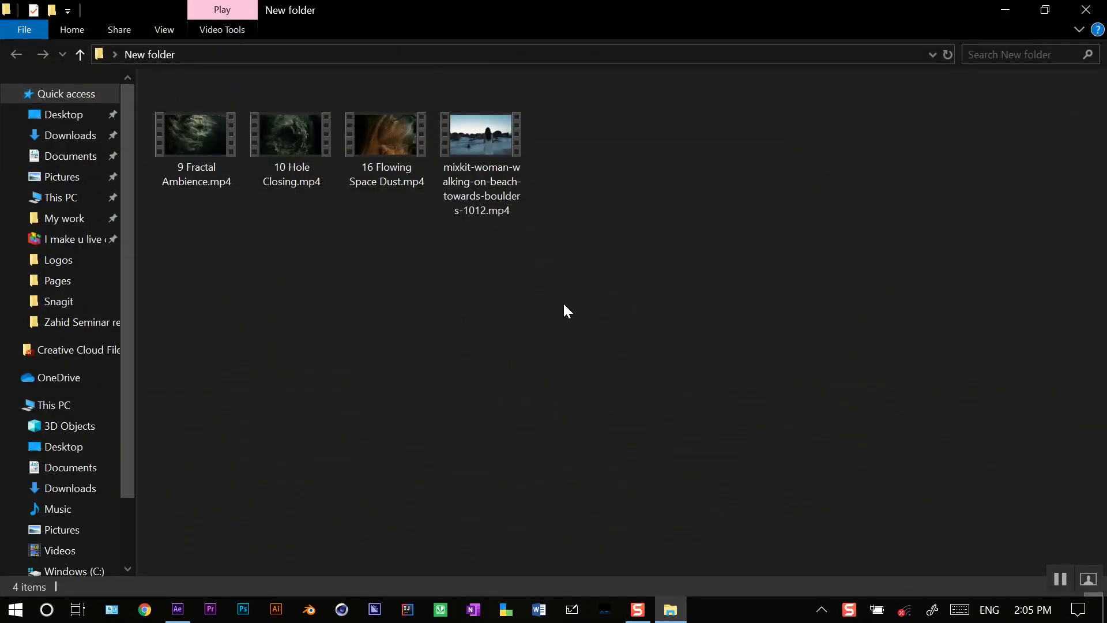
pyautogui.moveTo(734, 189); pyautogui.dragTo(251, 192)
pyautogui.moveTo(194, 133); pyautogui.dragTo(84, 303)
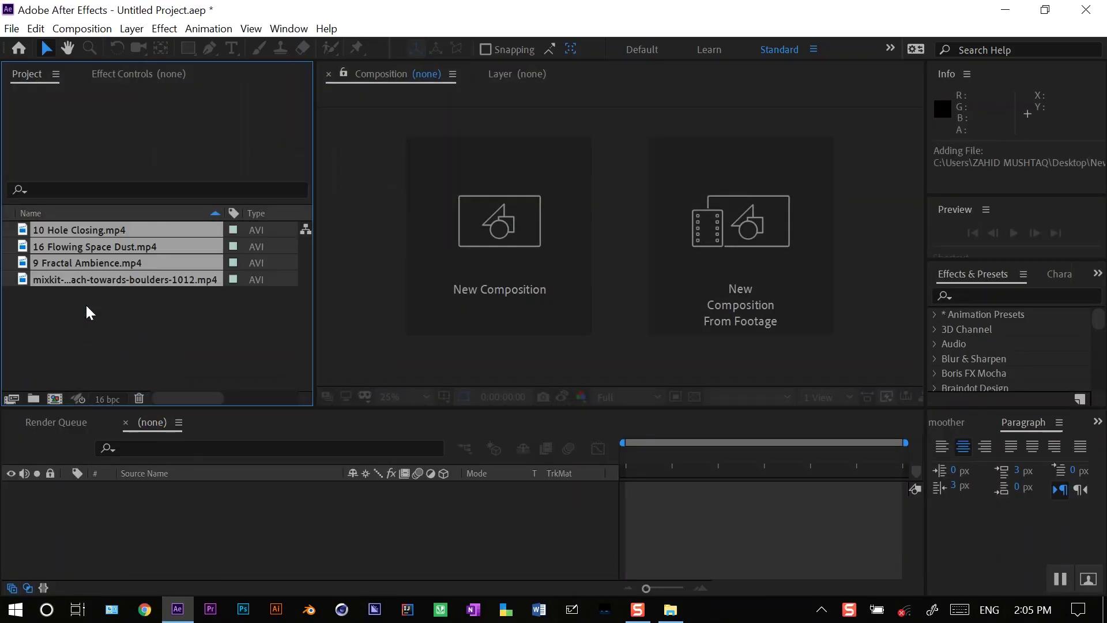
# Make a 1920x1080, 24 fps composition from the mixkit woman-walking-on-beach clip.
pyautogui.click(175, 323)
pyautogui.click(80, 282)
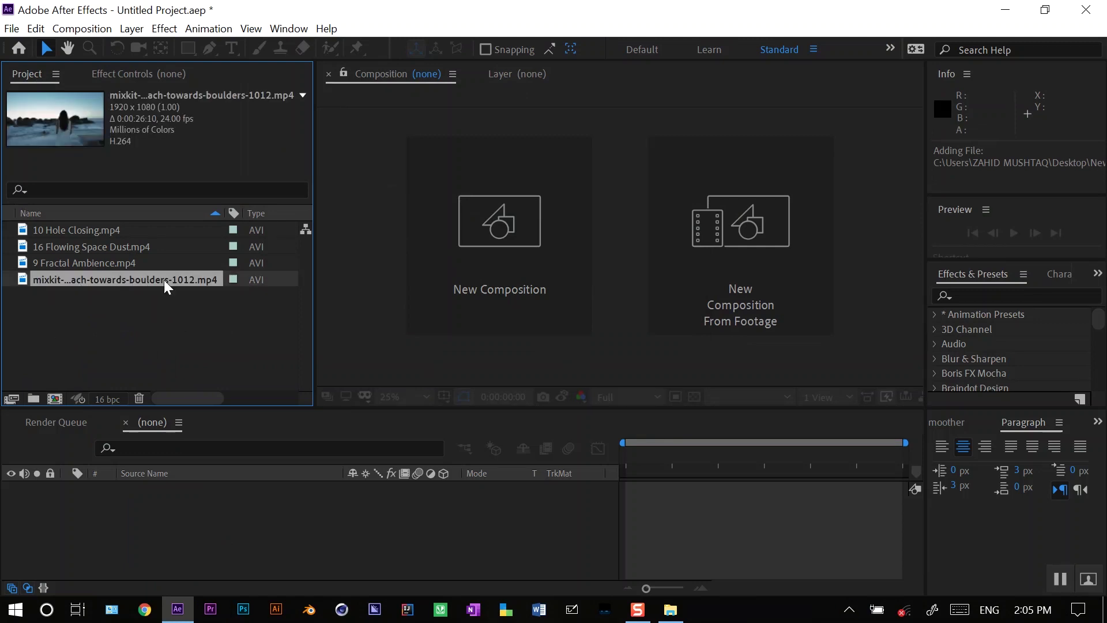
pyautogui.moveTo(194, 282); pyautogui.dragTo(55, 398)
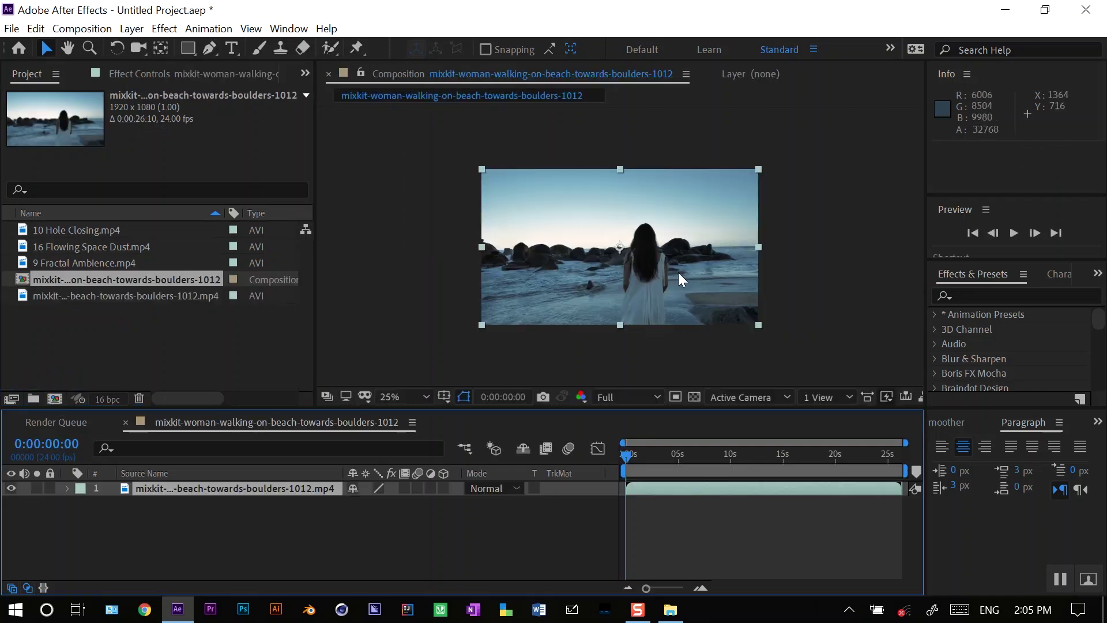
pyautogui.scroll(2, 678, 272)
pyautogui.scroll(-2, 678, 272)
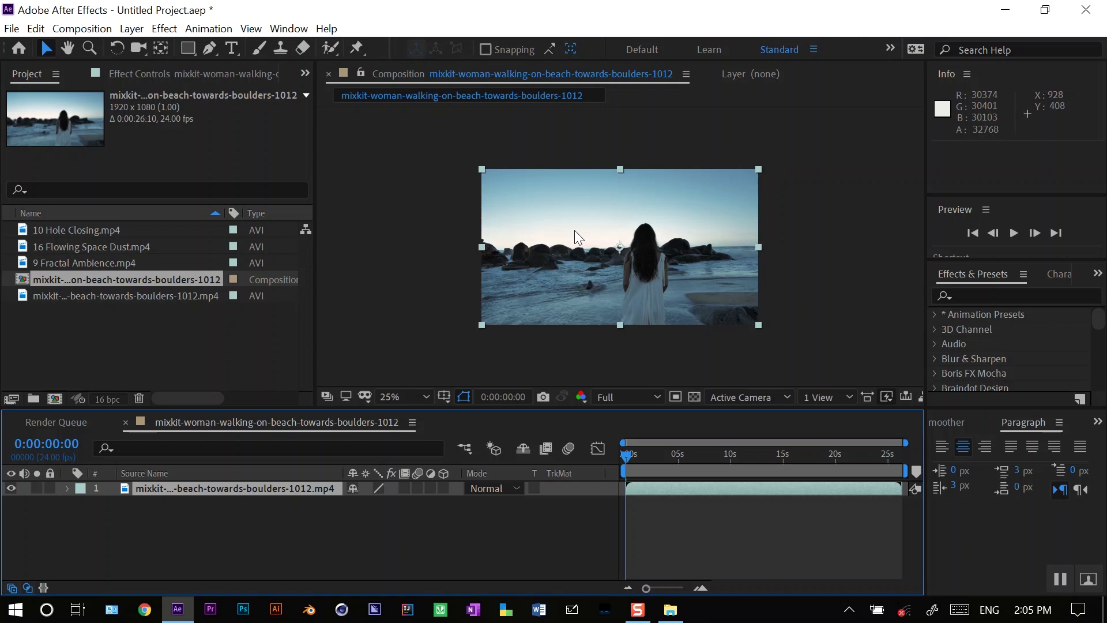
# Add 9 Fractal Ambience, 16 Flowing Space Dust and 10 Hole Closing as layers beneath the beach footage.
pyautogui.click(106, 234)
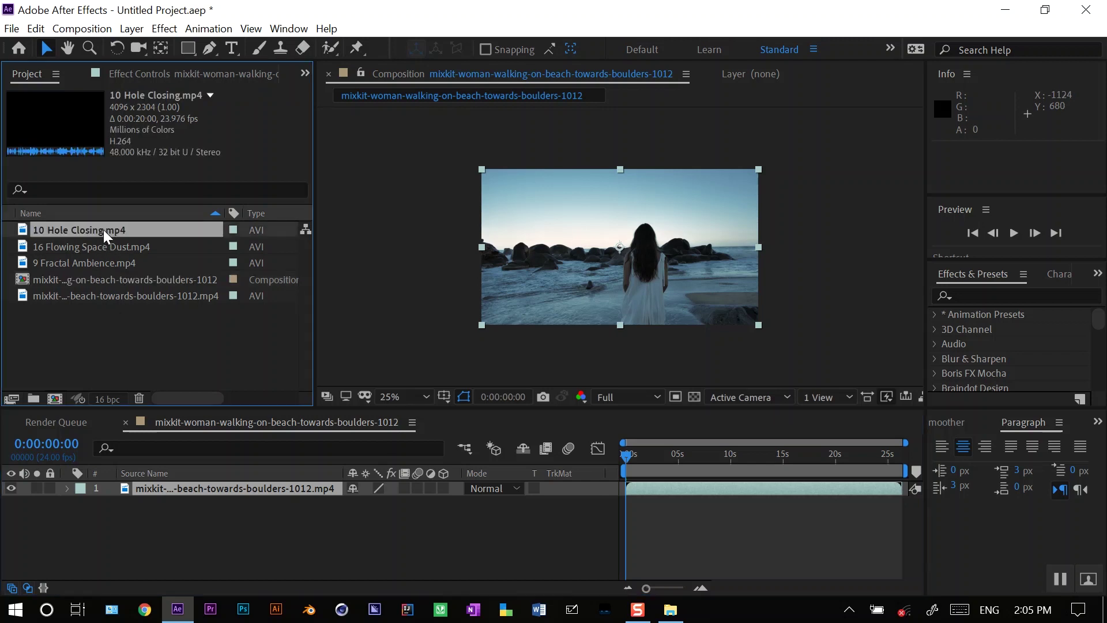
pyautogui.moveTo(76, 268); pyautogui.dragTo(67, 514)
pyautogui.moveTo(117, 249); pyautogui.dragTo(124, 495)
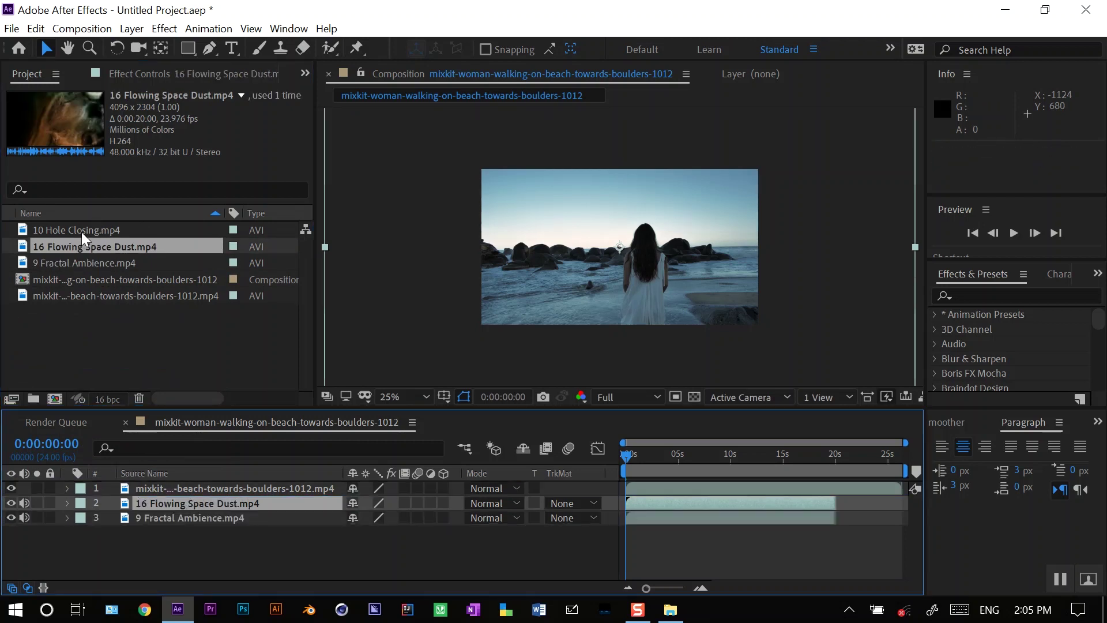
pyautogui.moveTo(84, 237); pyautogui.dragTo(133, 501)
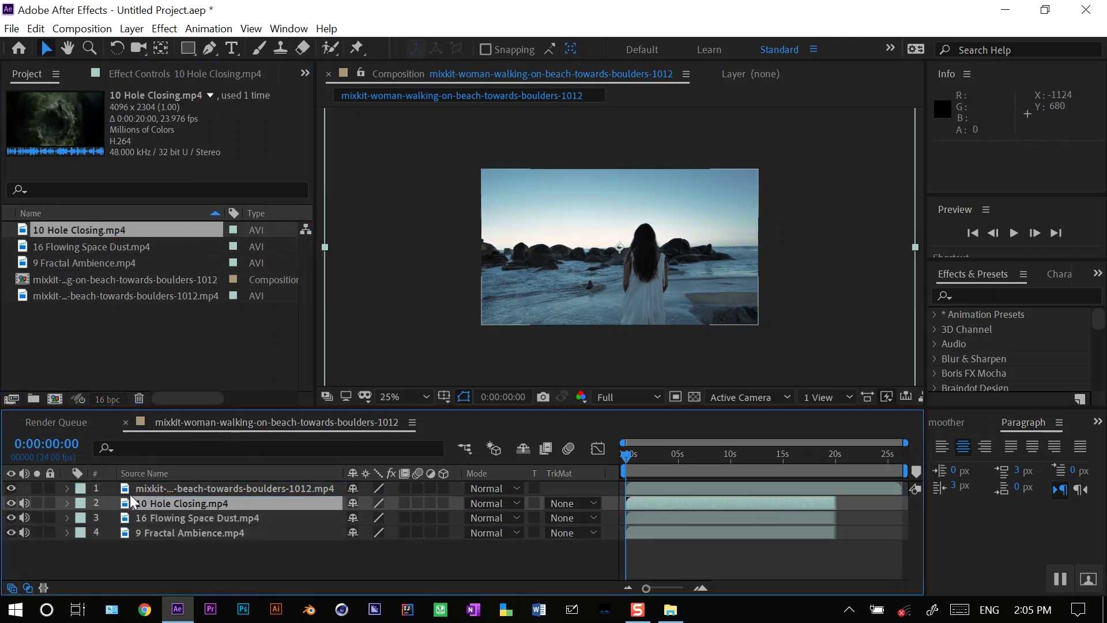
pyautogui.click(265, 554)
# Select the three space layers together in the timeline.
pyautogui.scroll(-1, 459, 365)
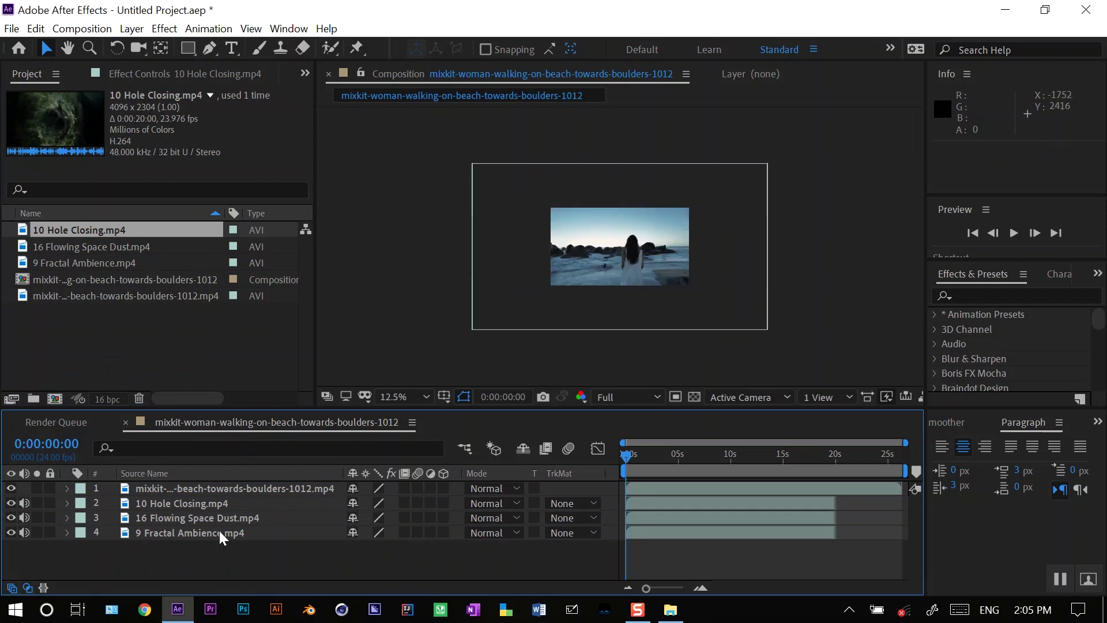
pyautogui.click(197, 534)
pyautogui.click(199, 523)
pyautogui.click(196, 505)
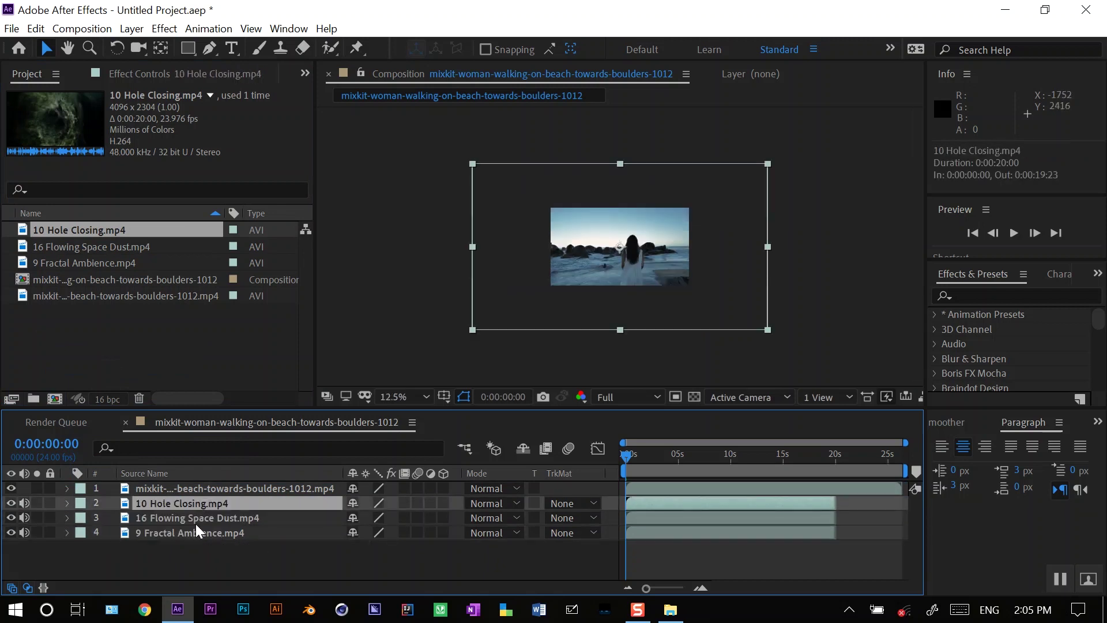
pyautogui.click(196, 519)
pyautogui.click(196, 533)
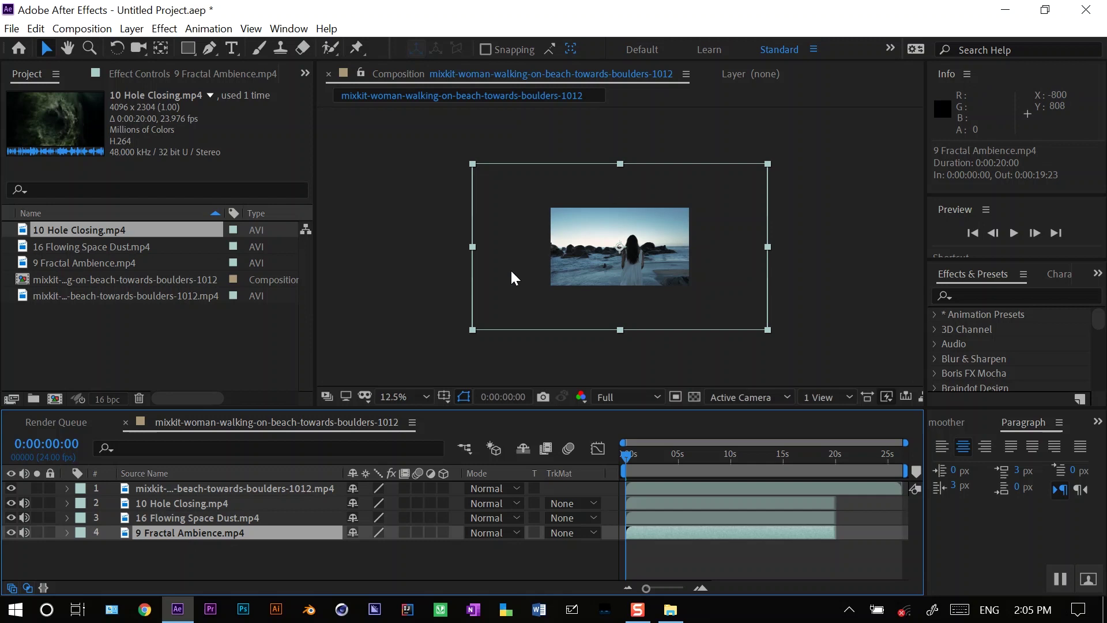
pyautogui.click(229, 505)
pyautogui.click(192, 563)
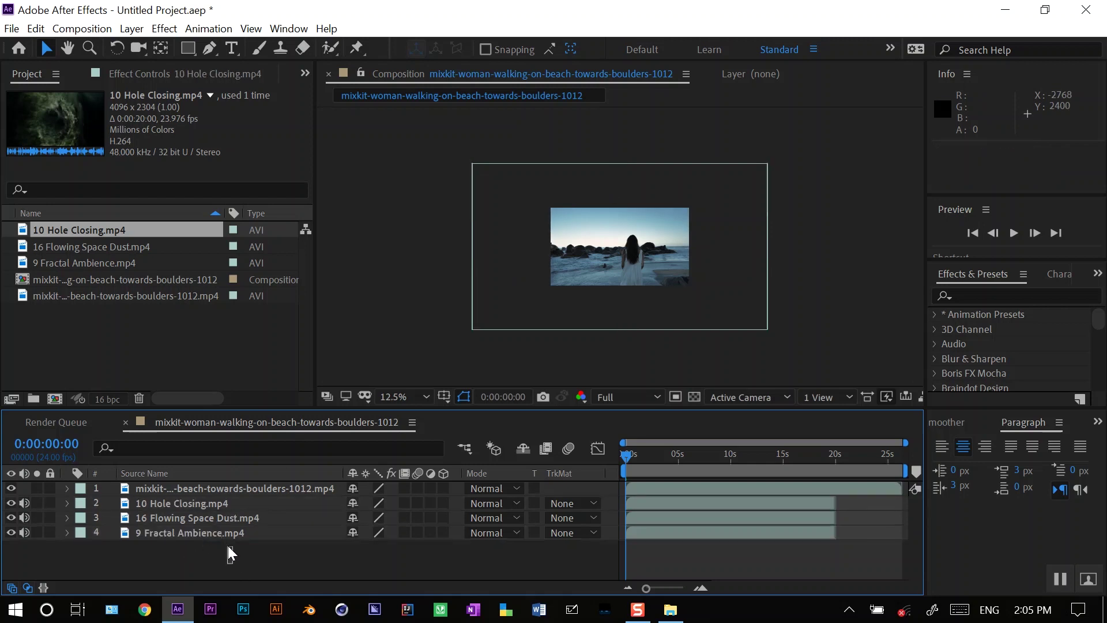
pyautogui.moveTo(230, 553); pyautogui.dragTo(215, 510)
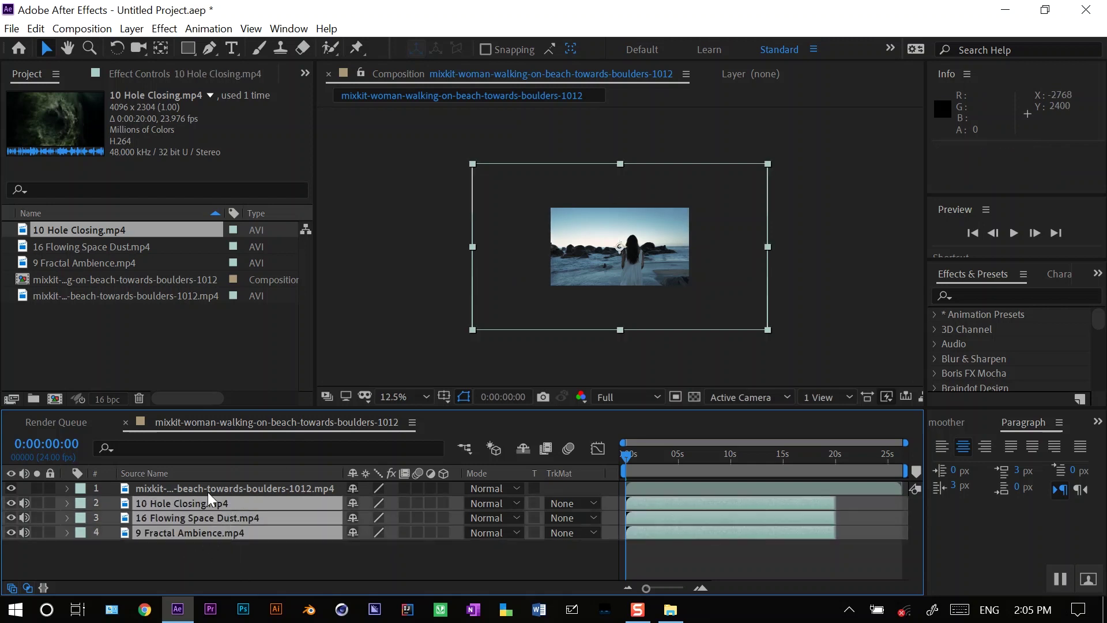
# Scale the three space layers down to 55%, then reselect them.
pyautogui.press('s')
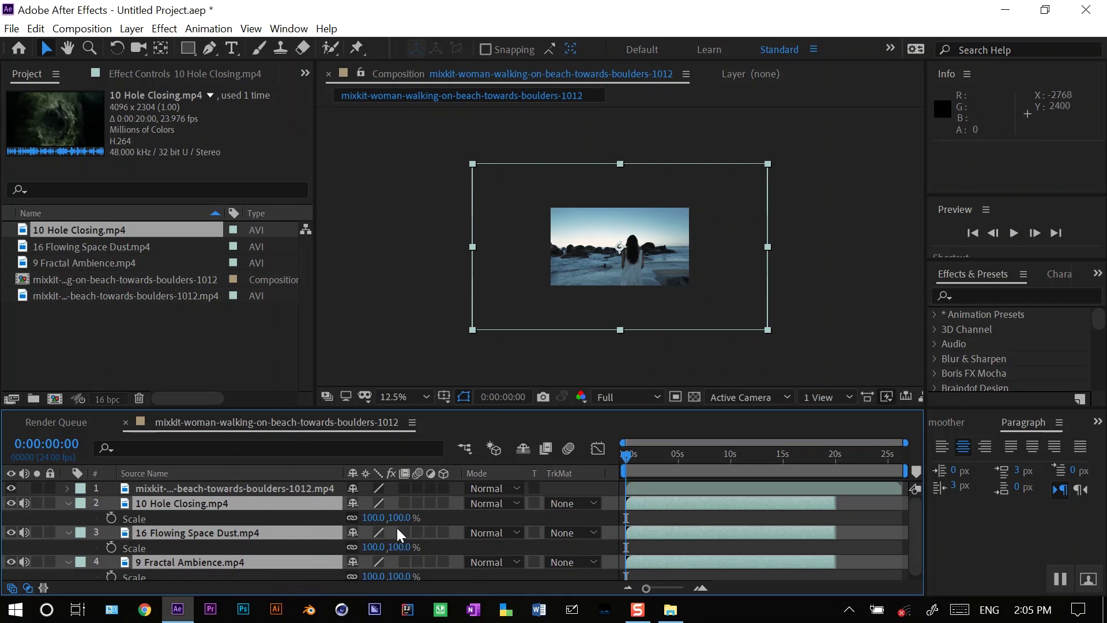
pyautogui.moveTo(375, 517); pyautogui.dragTo(334, 516)
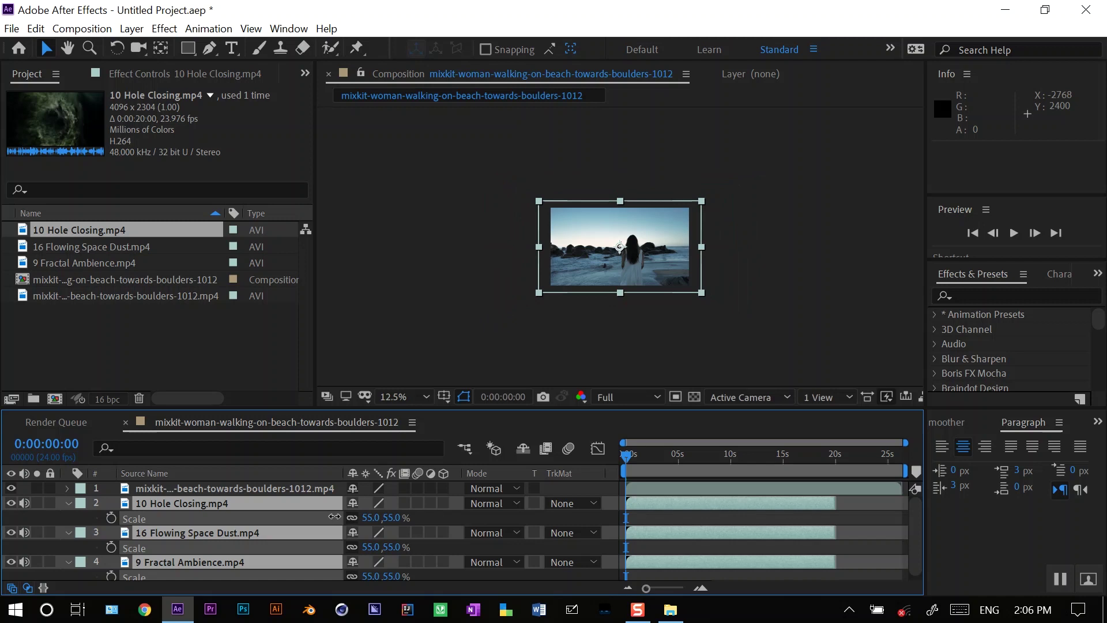
pyautogui.click(176, 514)
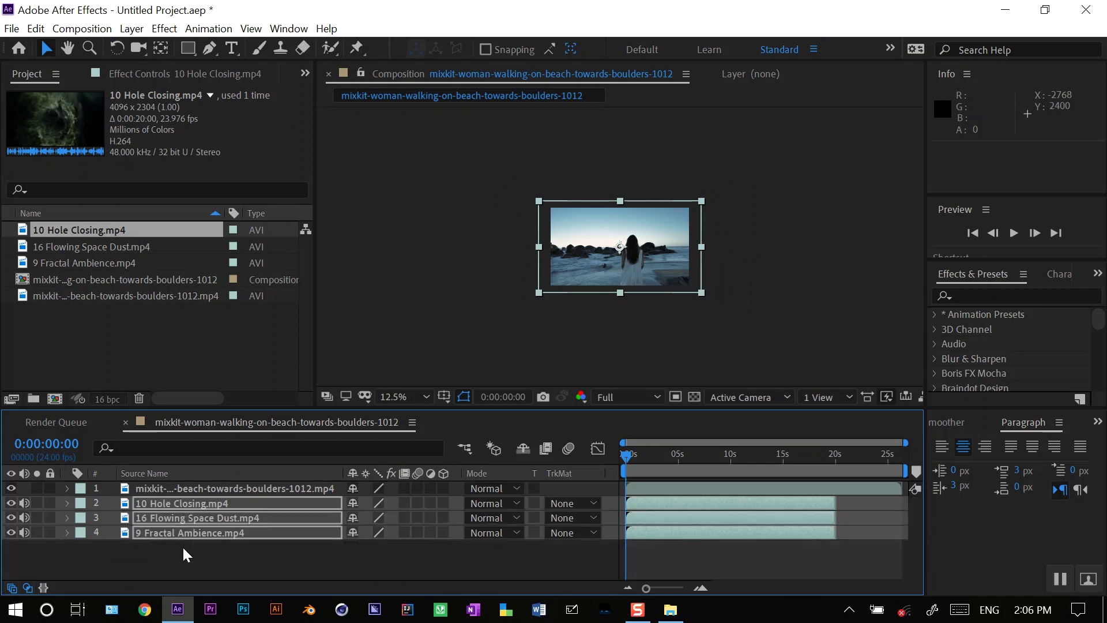
pyautogui.hotkey('ctrl', '`')
pyautogui.moveTo(217, 560); pyautogui.dragTo(203, 518)
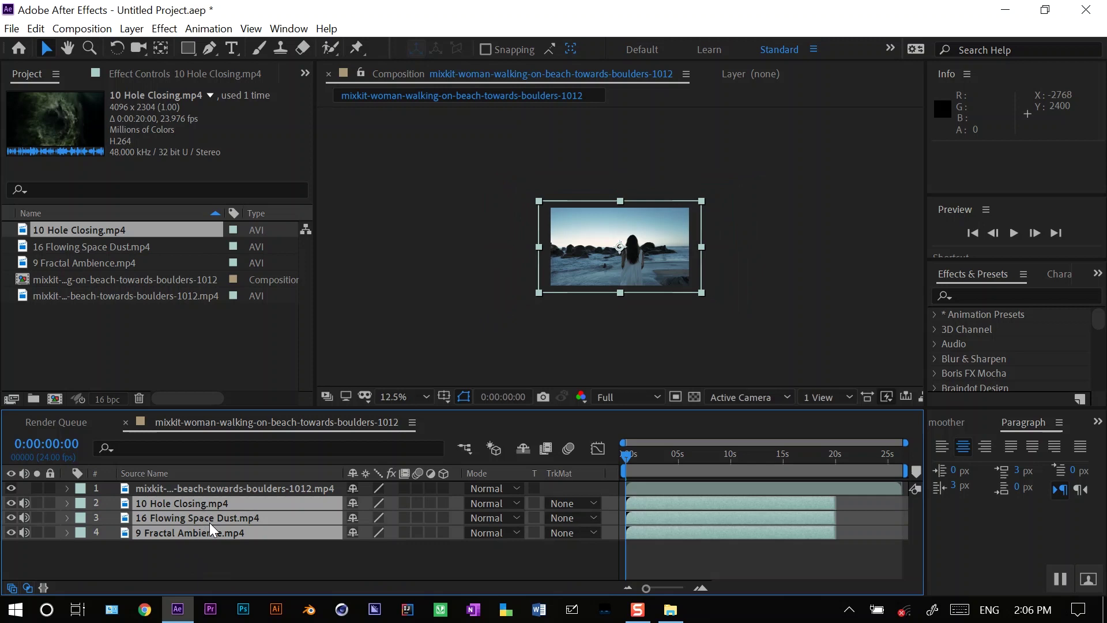
# Pre-compose the three selected space layers into a composition named BG.
pyautogui.rightClick(209, 523)
pyautogui.click(286, 456)
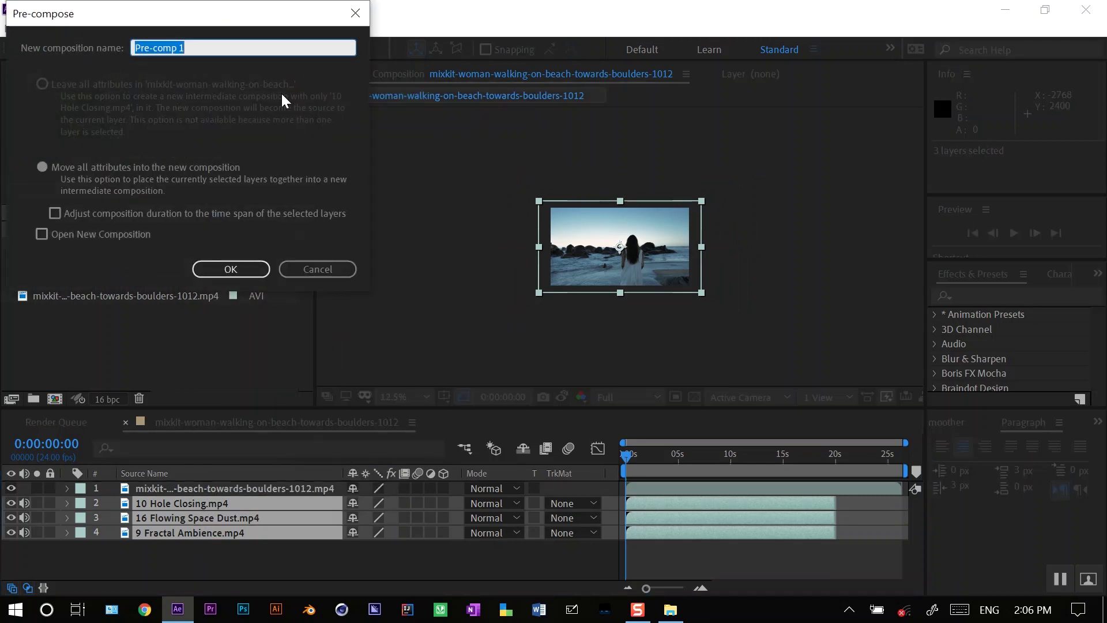
pyautogui.write('B')
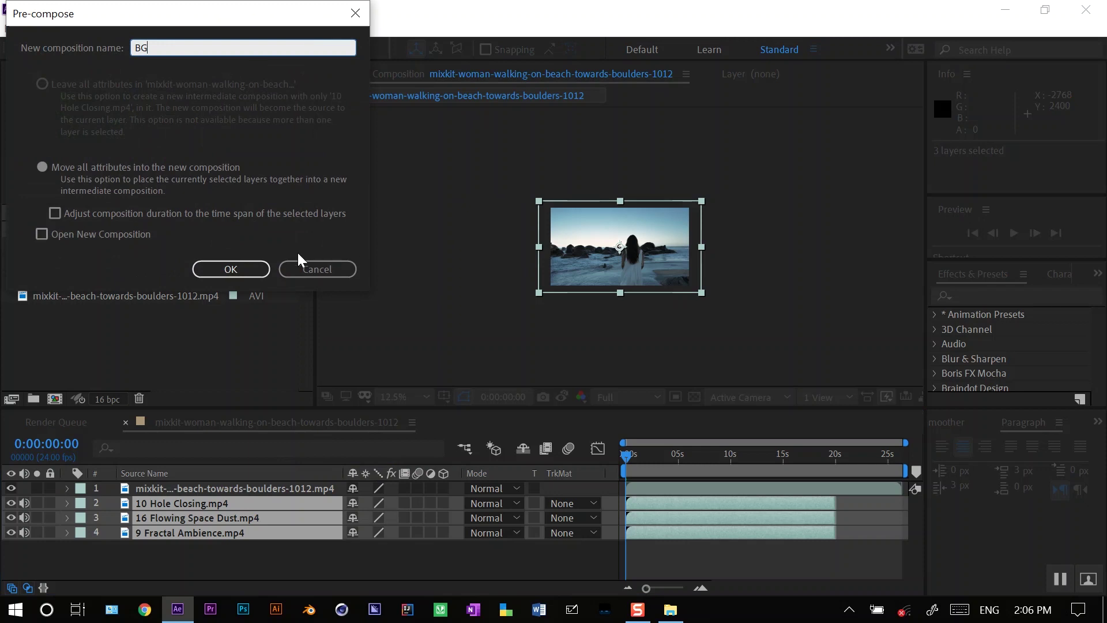
pyautogui.write('G')
pyautogui.click(255, 269)
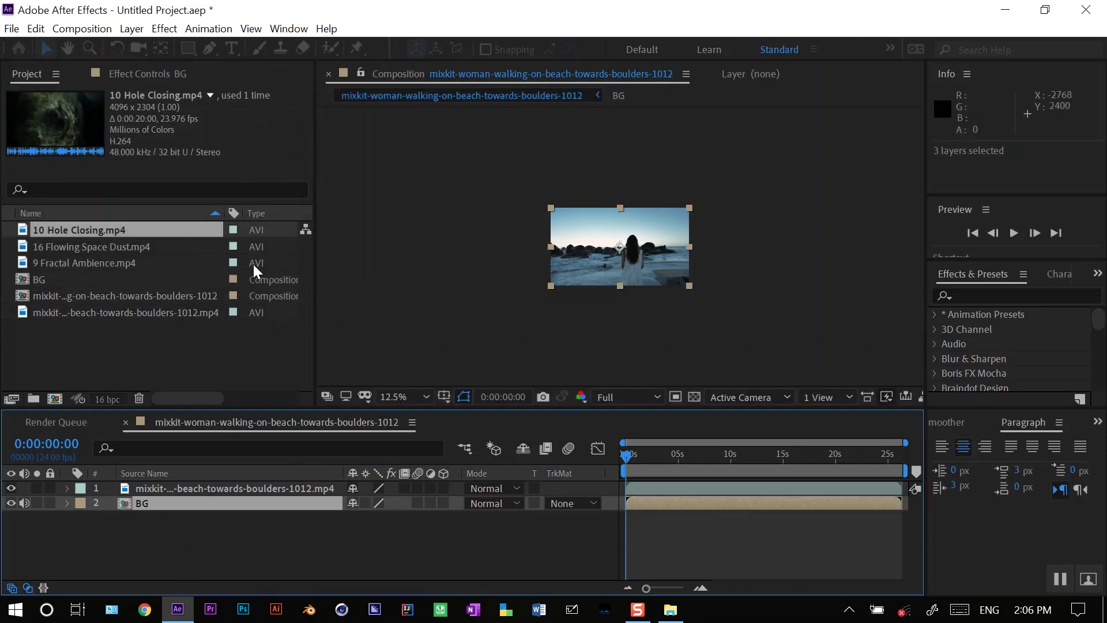
# Open the BG pre-composition and select its 10 Hole Closing layer.
pyautogui.doubleClick(185, 506)
pyautogui.click(173, 490)
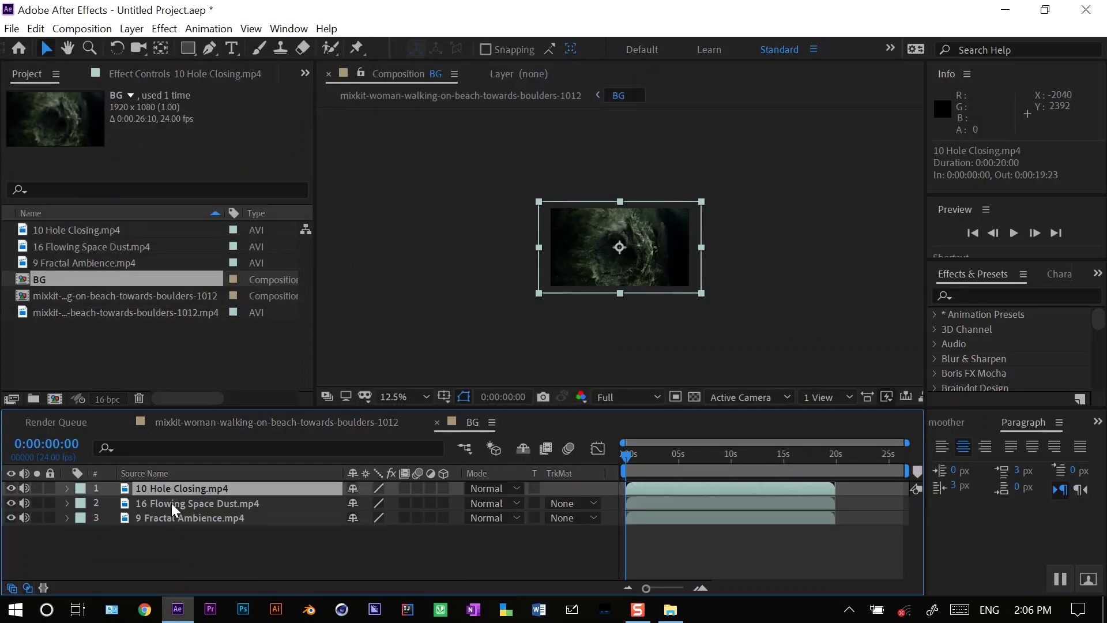
pyautogui.click(172, 504)
pyautogui.click(174, 489)
pyautogui.click(173, 504)
pyautogui.click(173, 488)
pyautogui.scroll(1, 590, 291)
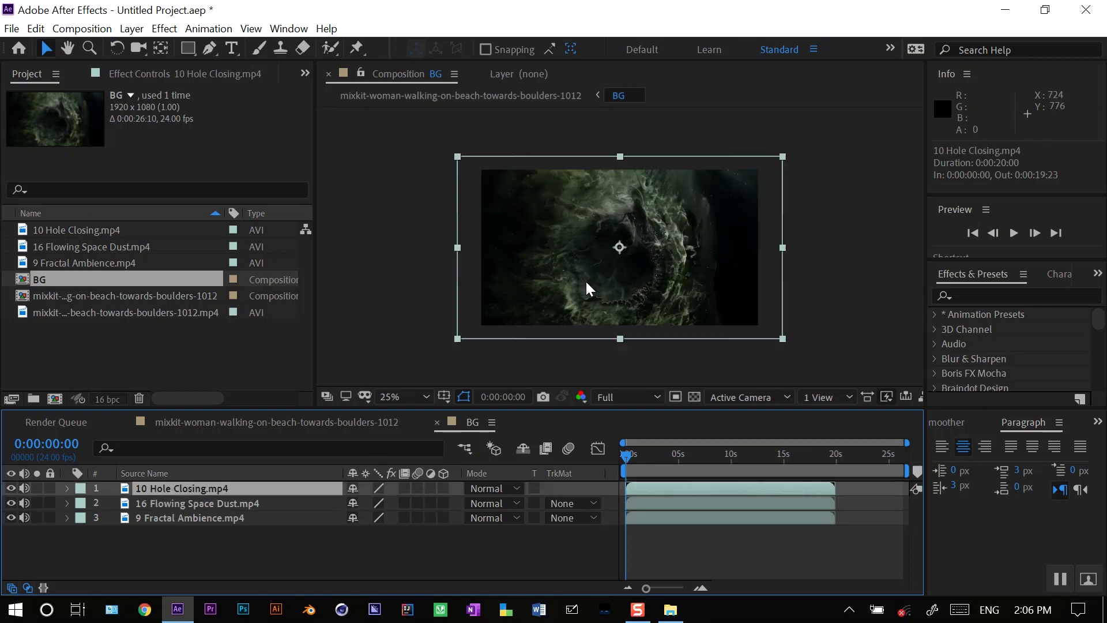
pyautogui.click(213, 504)
pyautogui.click(211, 490)
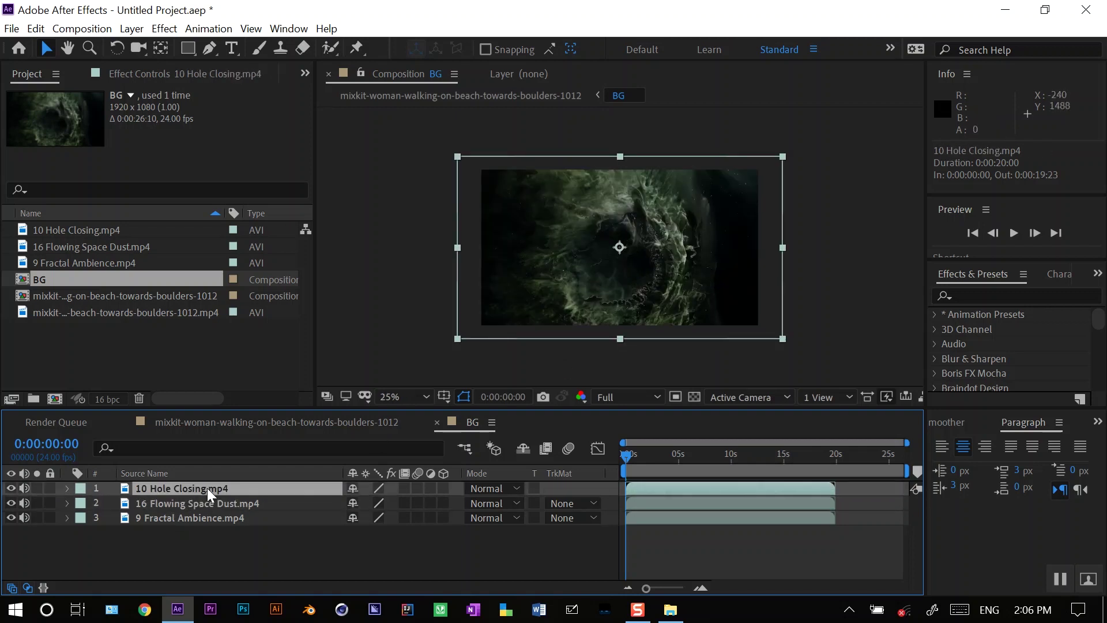
# Set both 10 Hole Closing and 16 Flowing Space Dust to Screen blend mode.
pyautogui.click(516, 488)
pyautogui.click(517, 493)
pyautogui.click(516, 488)
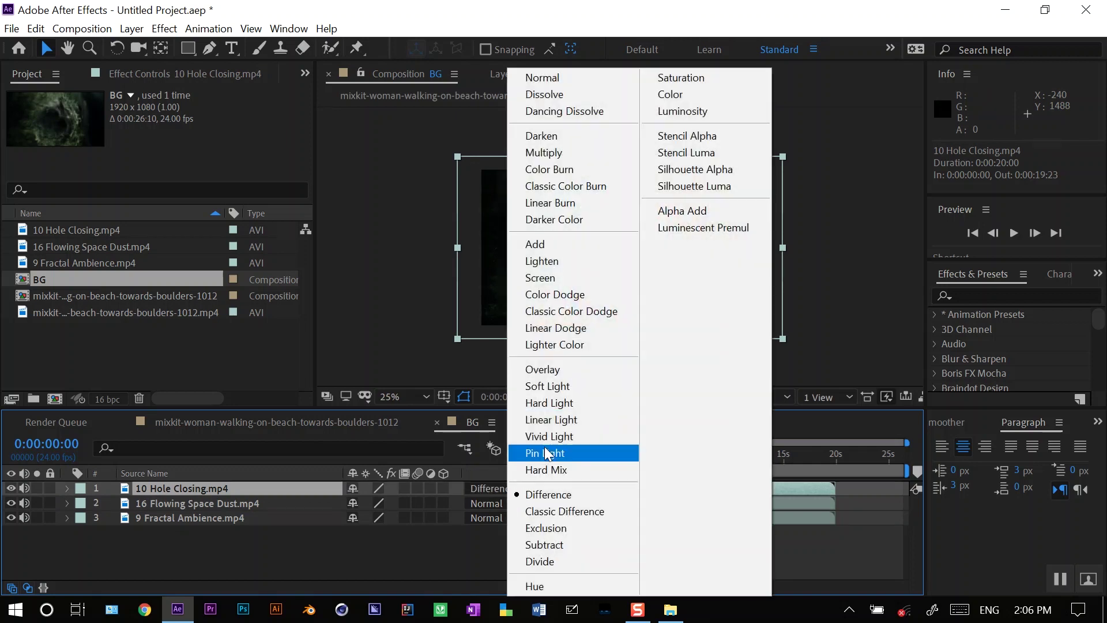
pyautogui.click(562, 278)
pyautogui.click(510, 505)
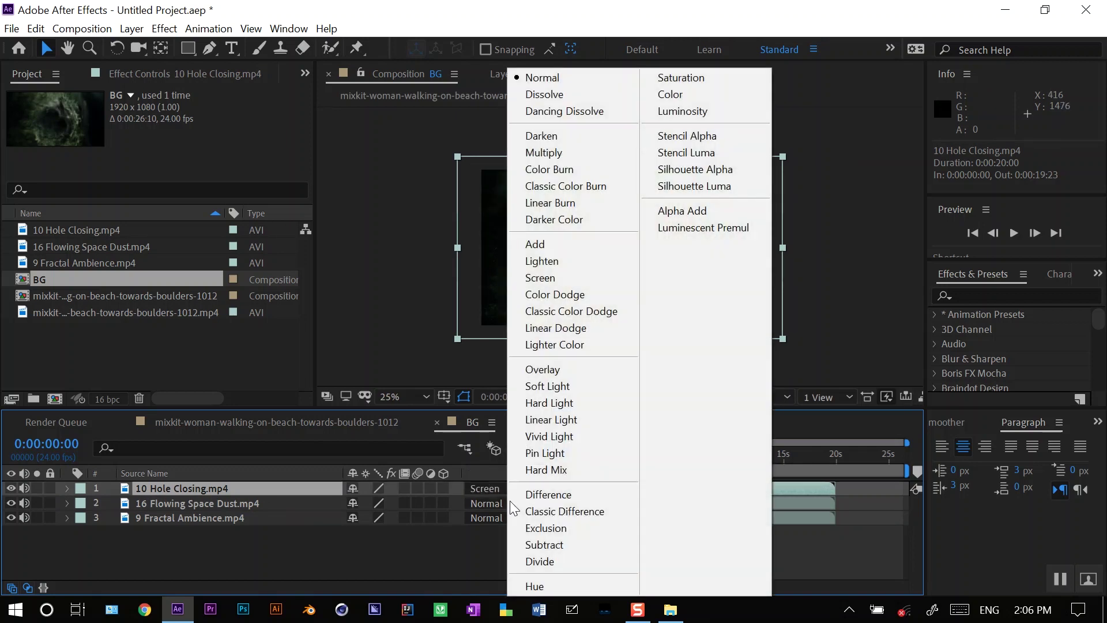
pyautogui.click(551, 282)
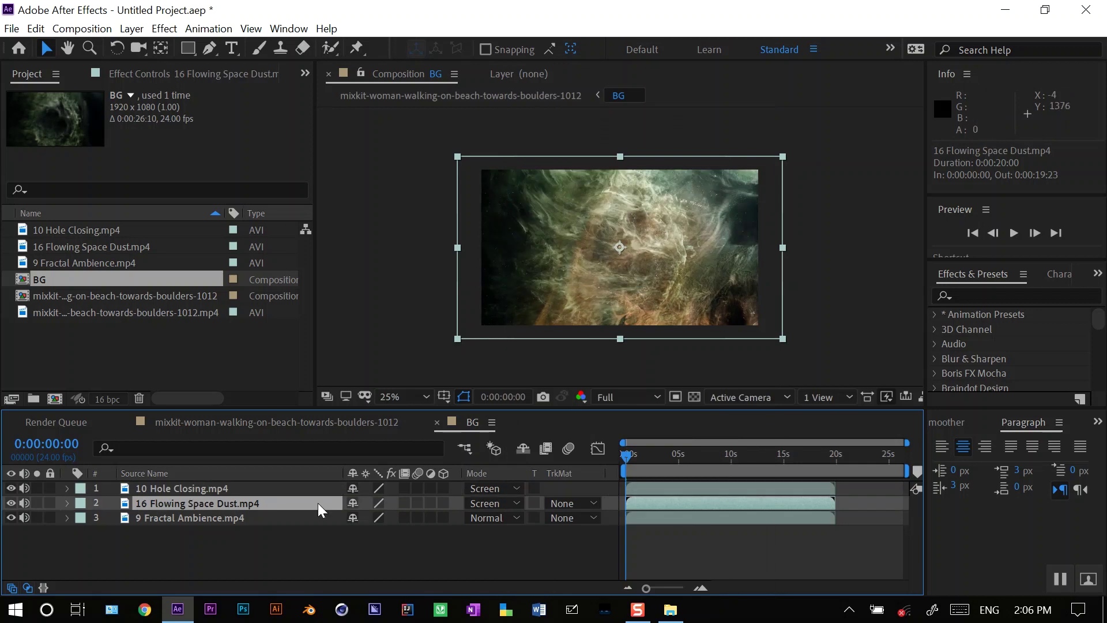
# Zoom the preview in and back out to inspect the nebula blend.
pyautogui.click(202, 490)
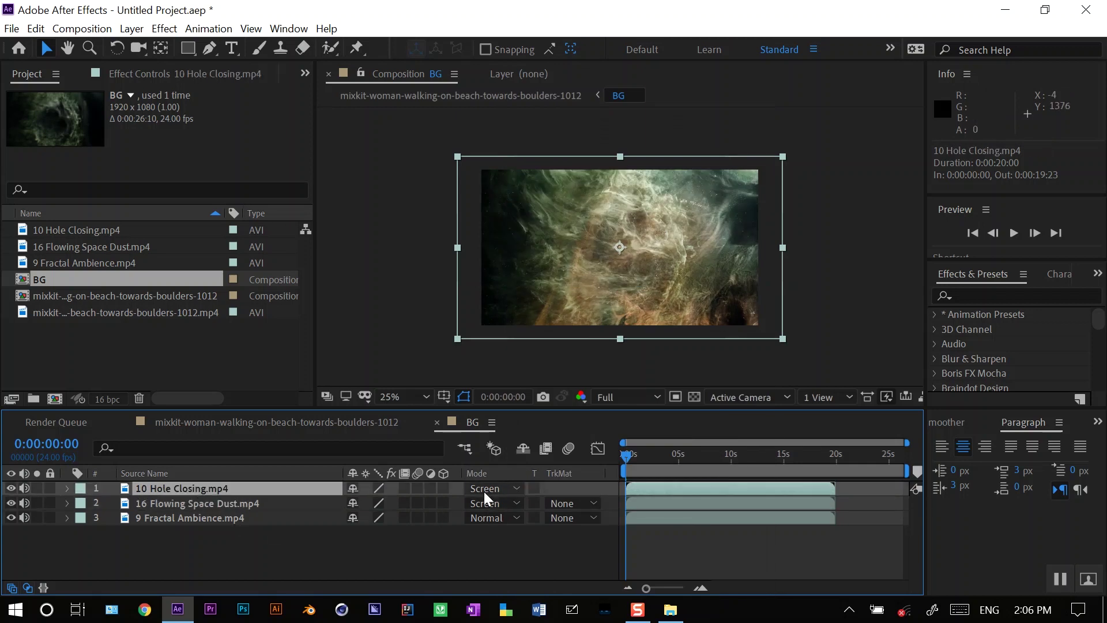
pyautogui.click(213, 505)
pyautogui.click(222, 517)
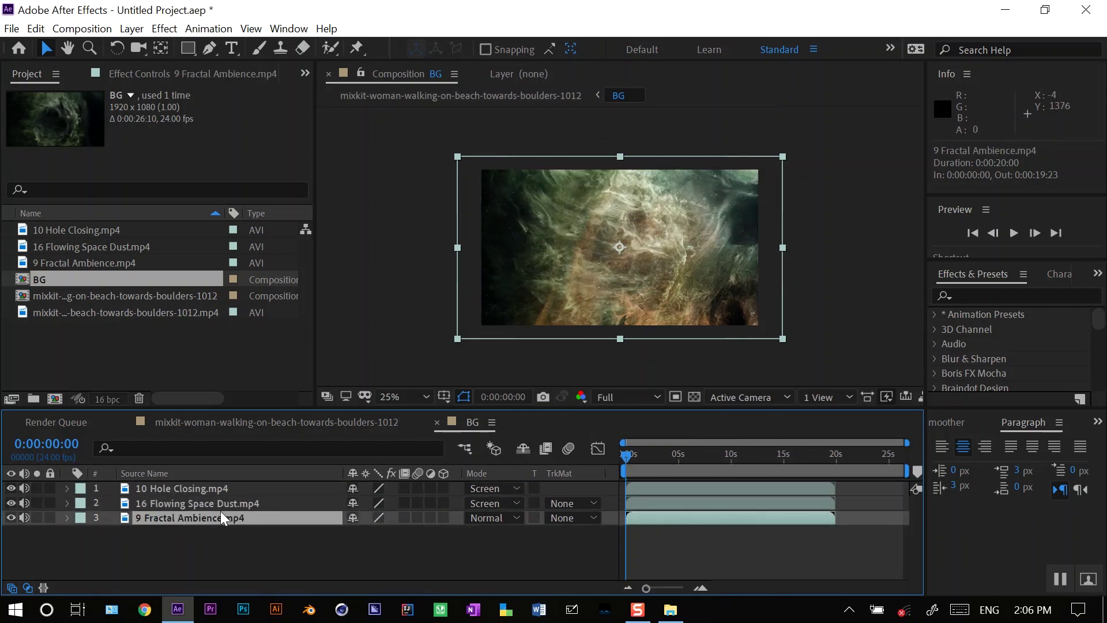
pyautogui.click(237, 491)
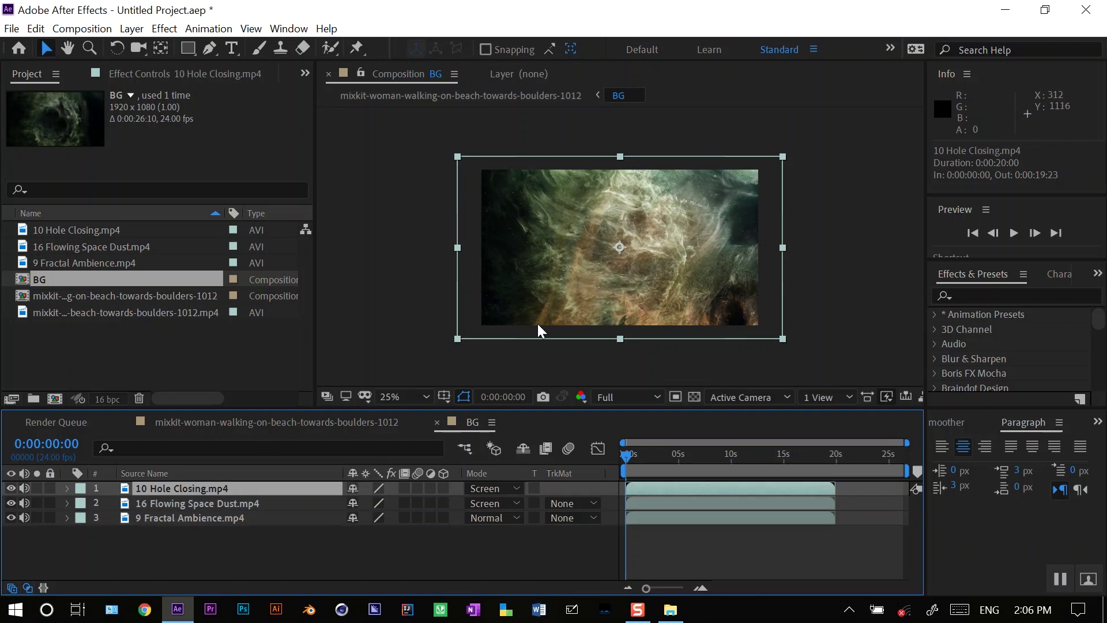
pyautogui.press('.')
pyautogui.press('.')
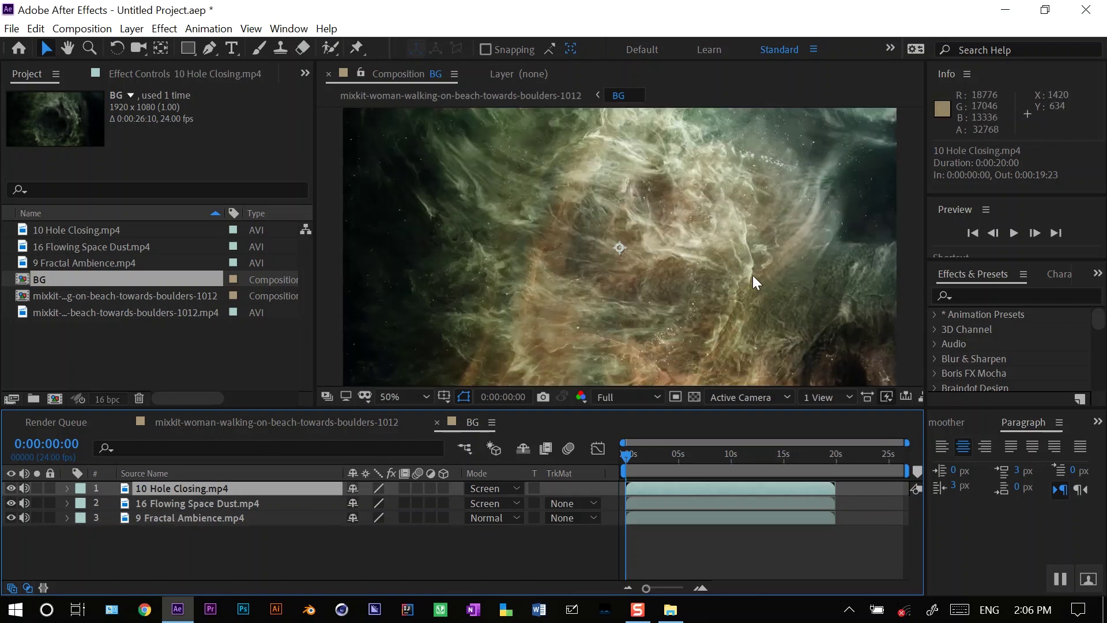
pyautogui.press(',')
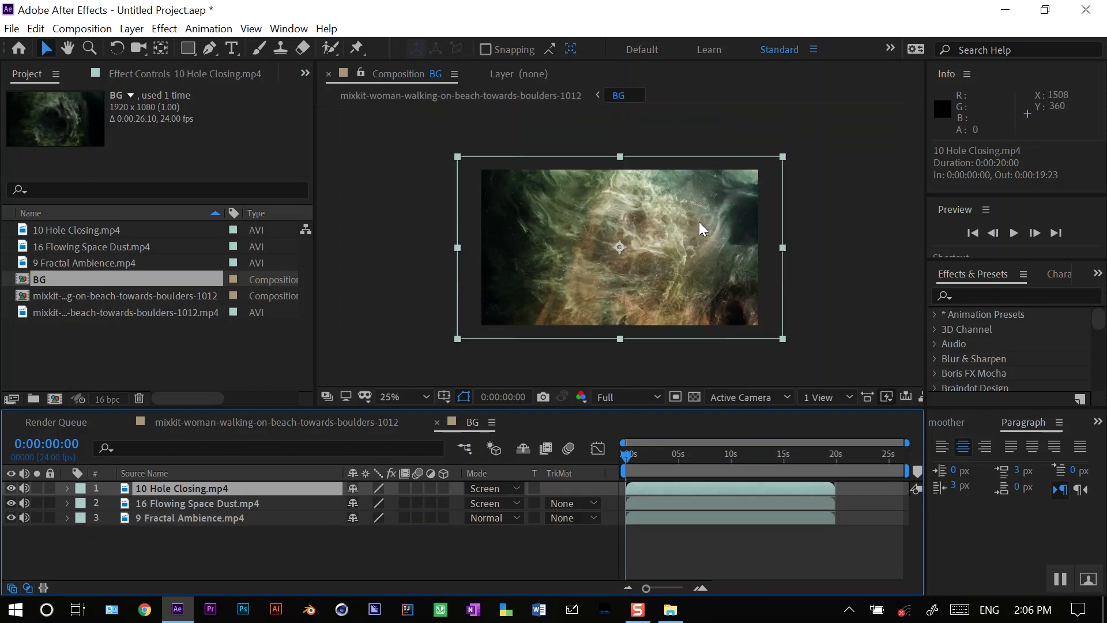
# In the beach woman composition, select the footage layer and search effects for 'color key'.
pyautogui.click(232, 422)
pyautogui.click(209, 556)
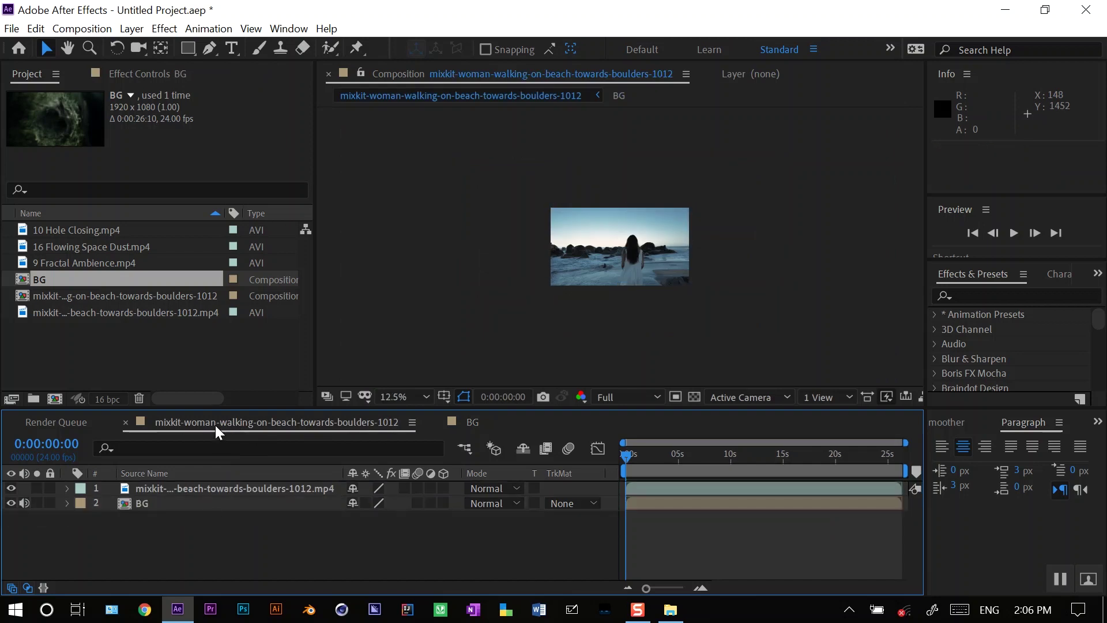
pyautogui.click(188, 490)
pyautogui.press('.')
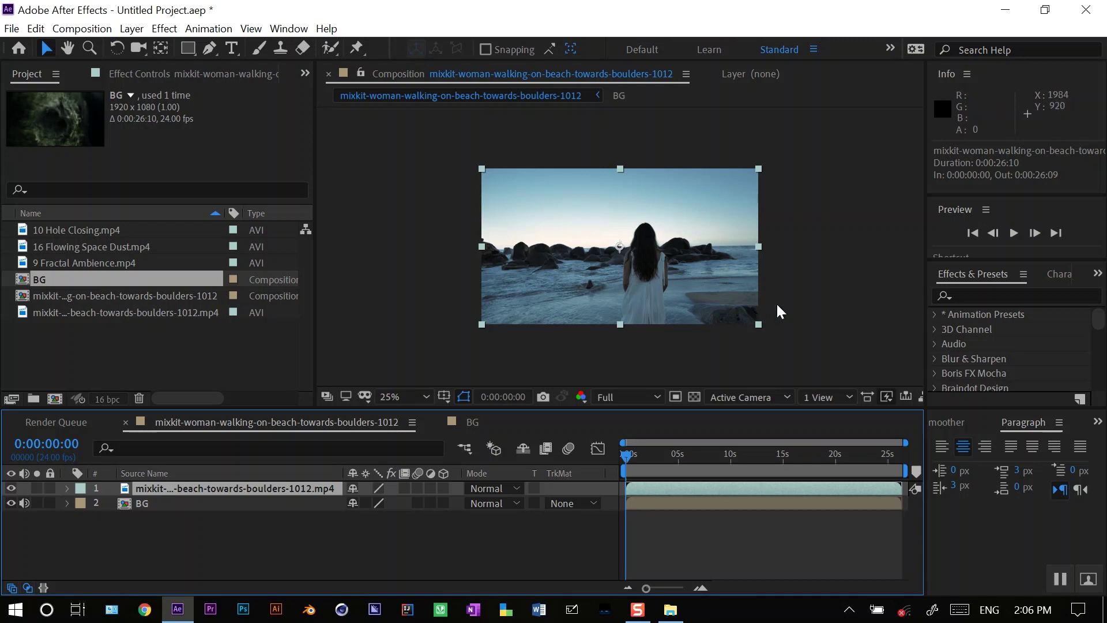
pyautogui.click(973, 295)
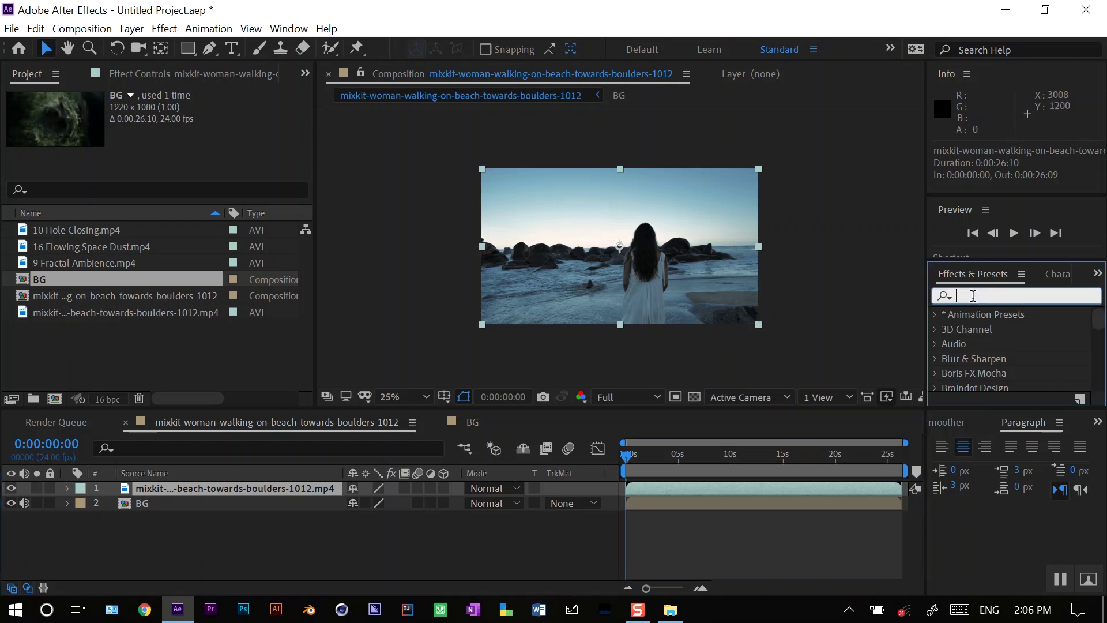
pyautogui.write('colo')
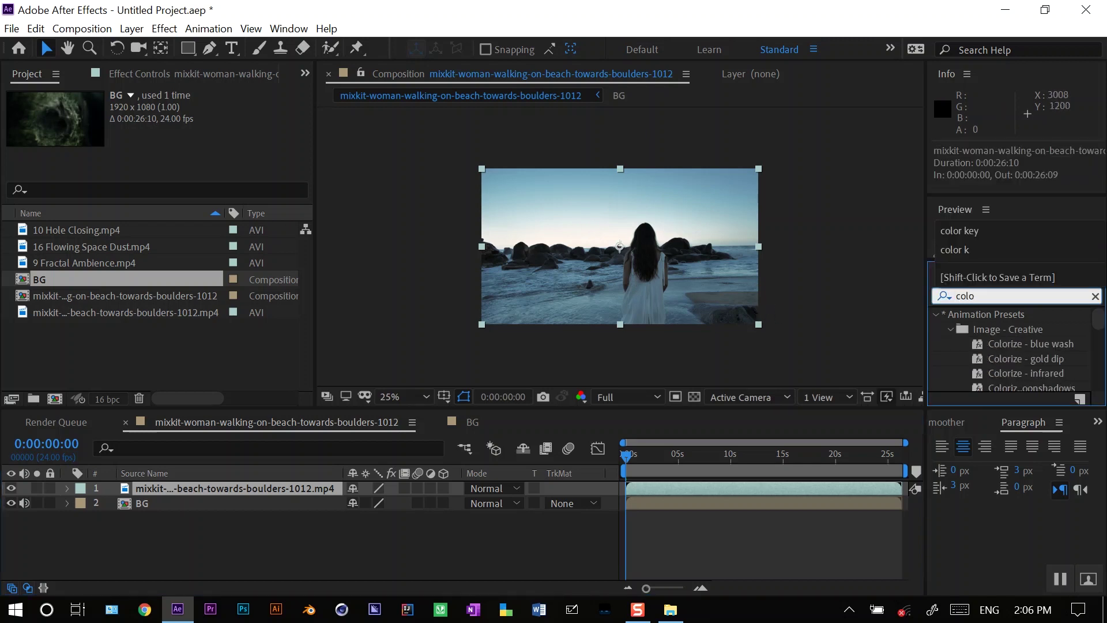
pyautogui.write('r key')
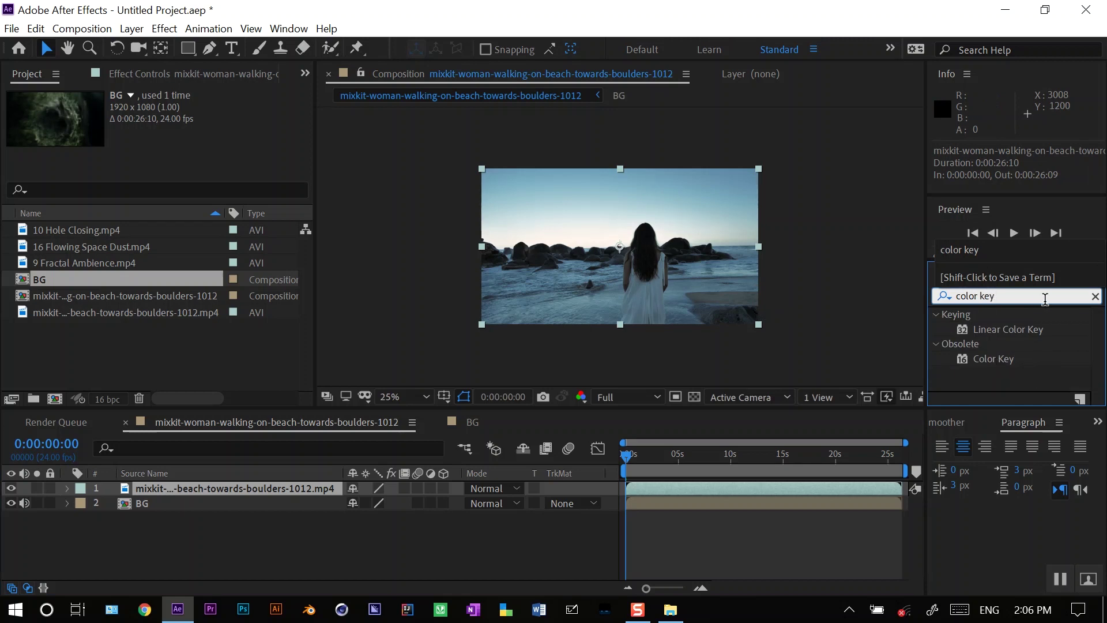
pyautogui.click(300, 36)
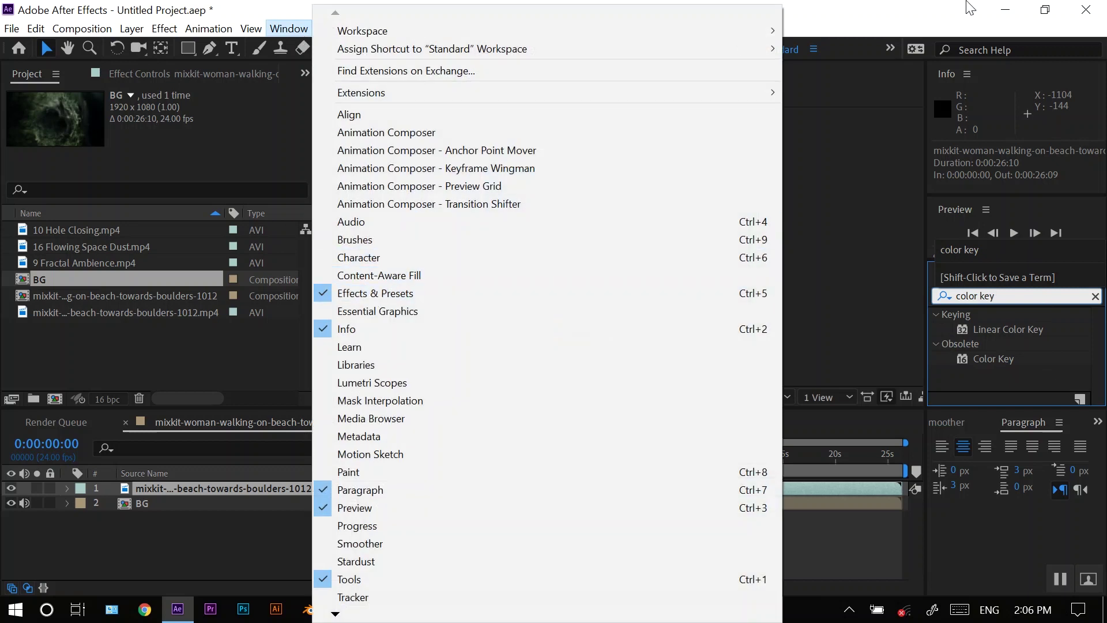
# Apply the Color Key effect to the beach footage layer.
pyautogui.click(938, 10)
pyautogui.click(1006, 359)
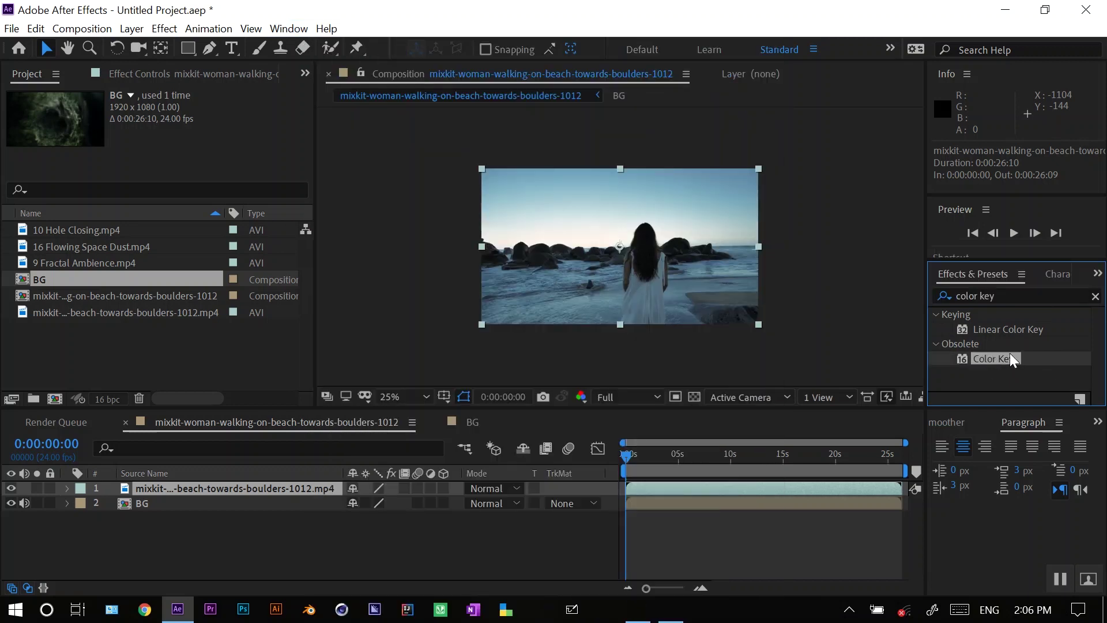
pyautogui.moveTo(999, 363); pyautogui.dragTo(214, 496)
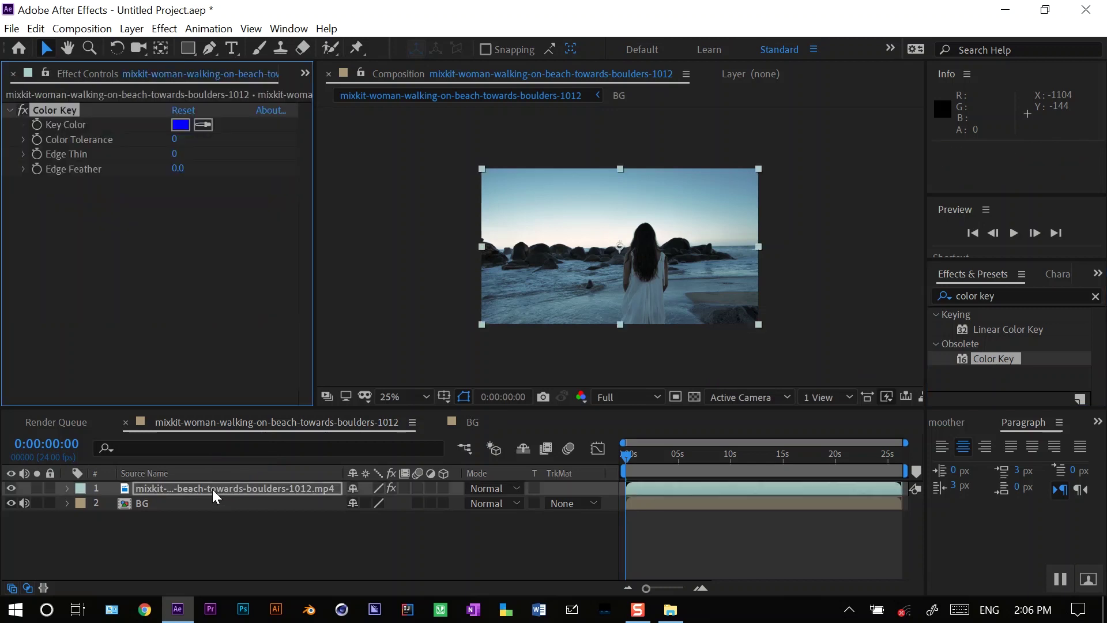
# Sample the light blue sky as key colour and raise Color Tolerance to 157.
pyautogui.click(202, 125)
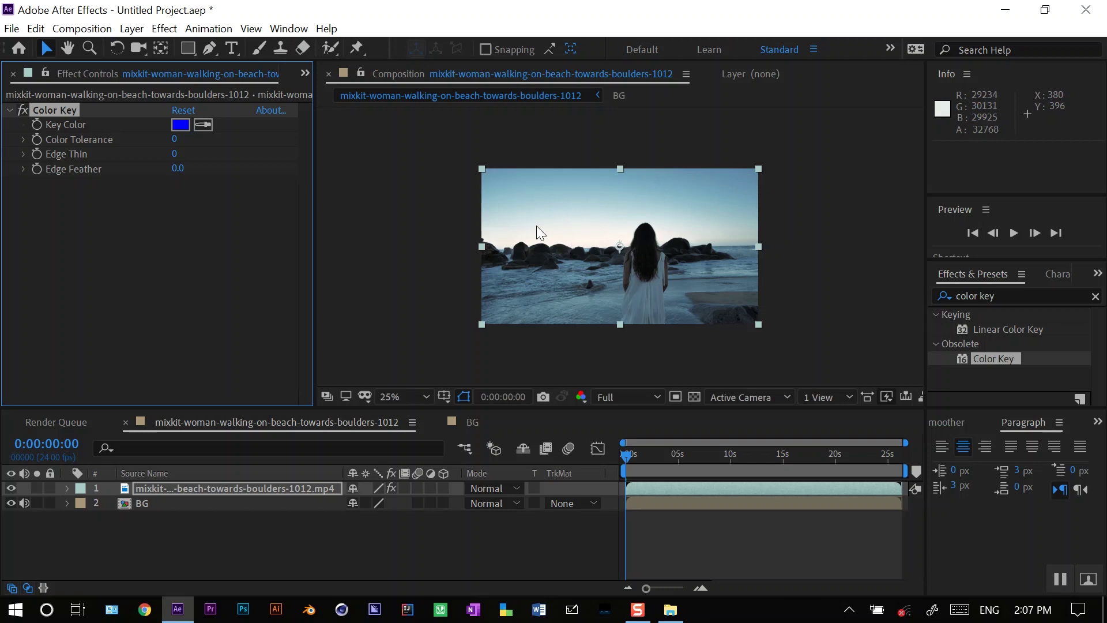
pyautogui.click(203, 124)
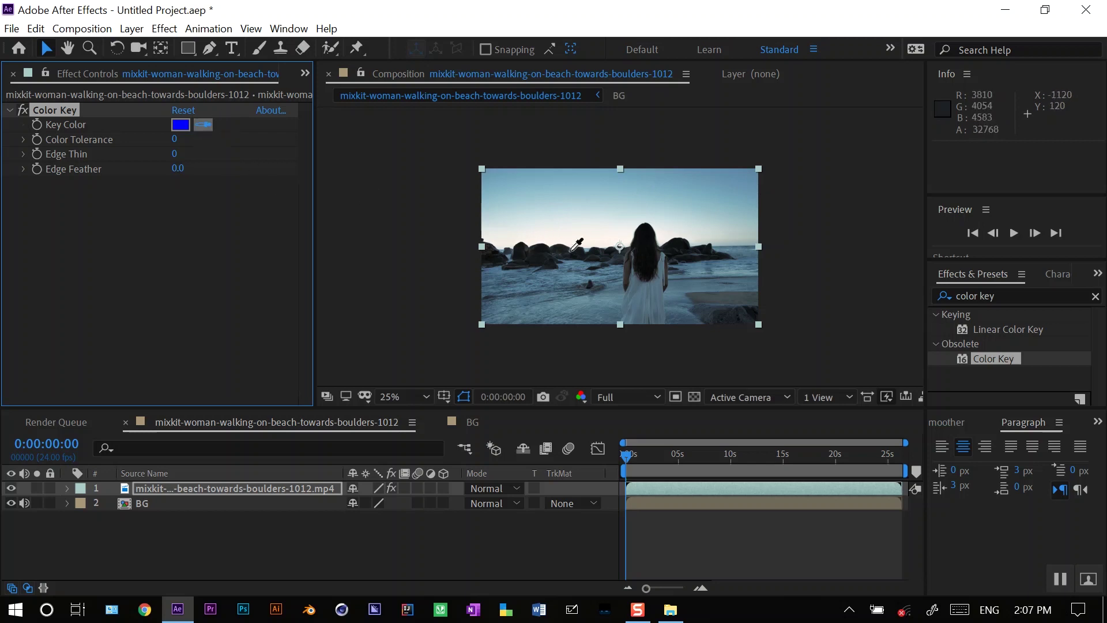
pyautogui.click(614, 213)
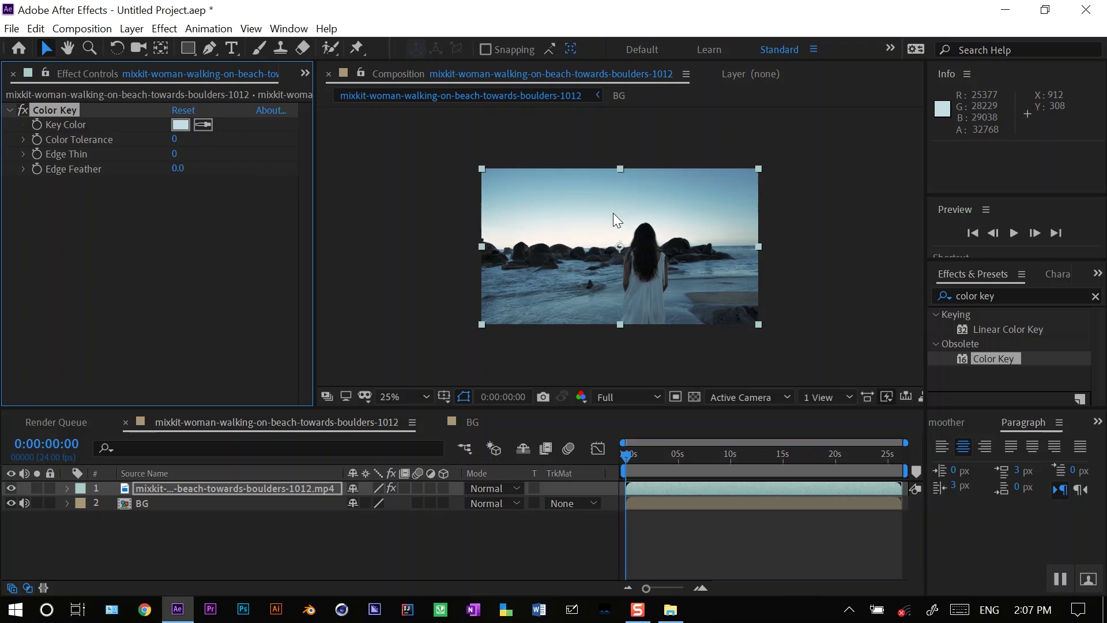
pyautogui.click(22, 140)
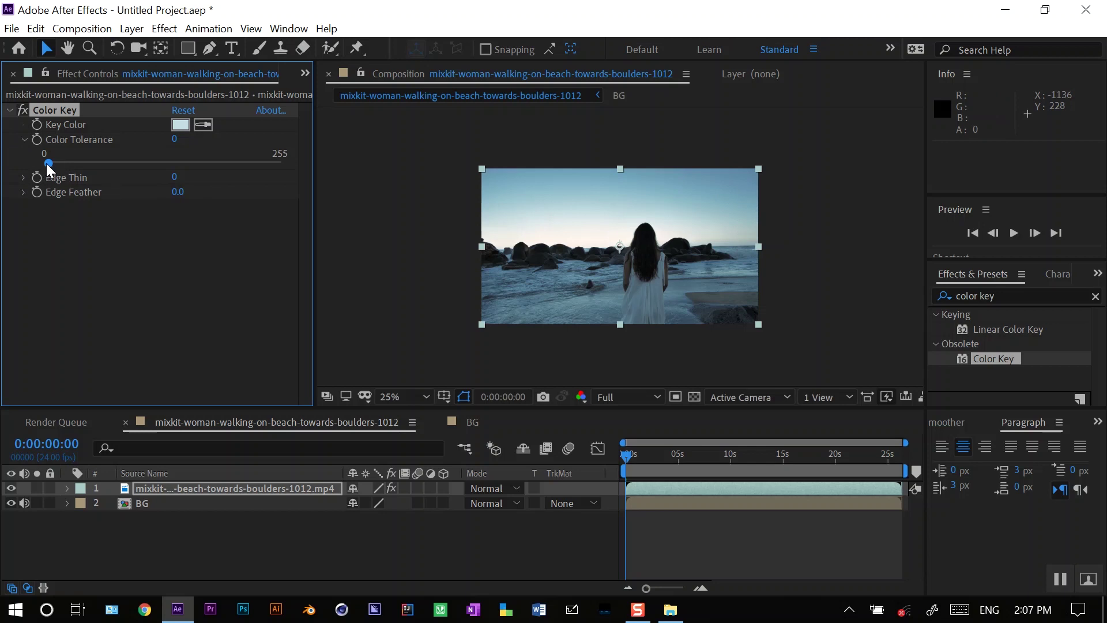
pyautogui.moveTo(48, 168); pyautogui.dragTo(192, 168)
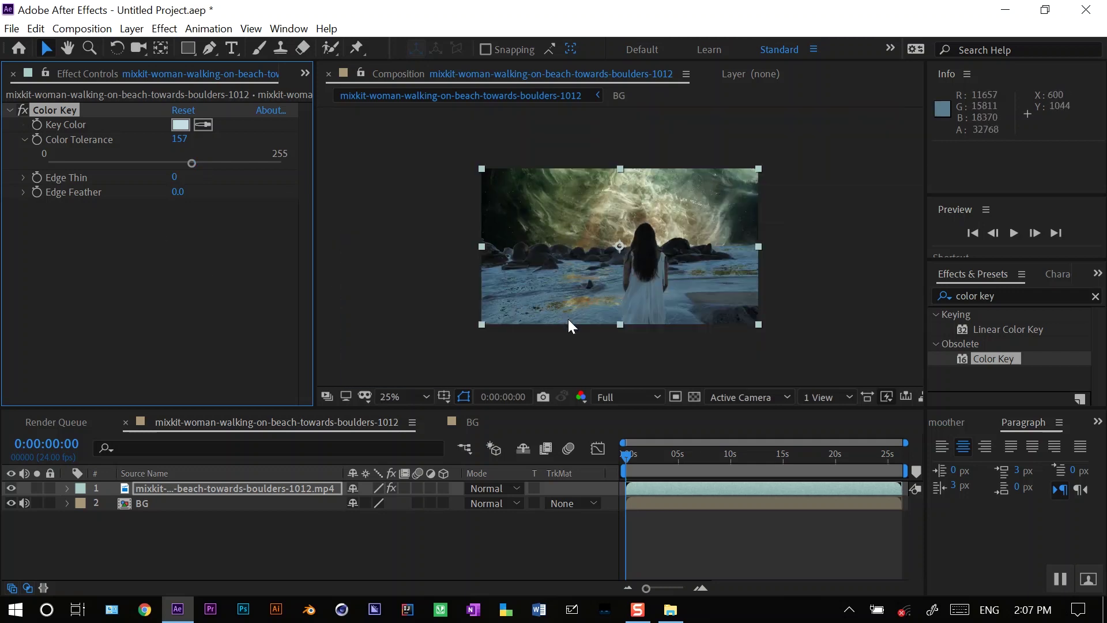
pyautogui.press('.')
pyautogui.press('.')
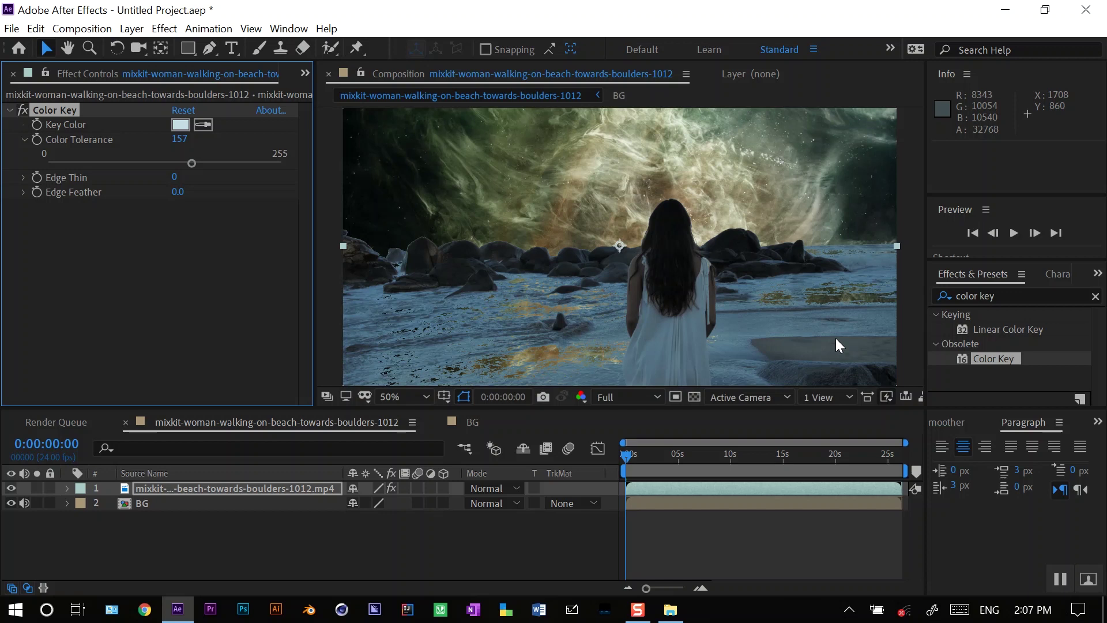
pyautogui.press(',')
pyautogui.press(',')
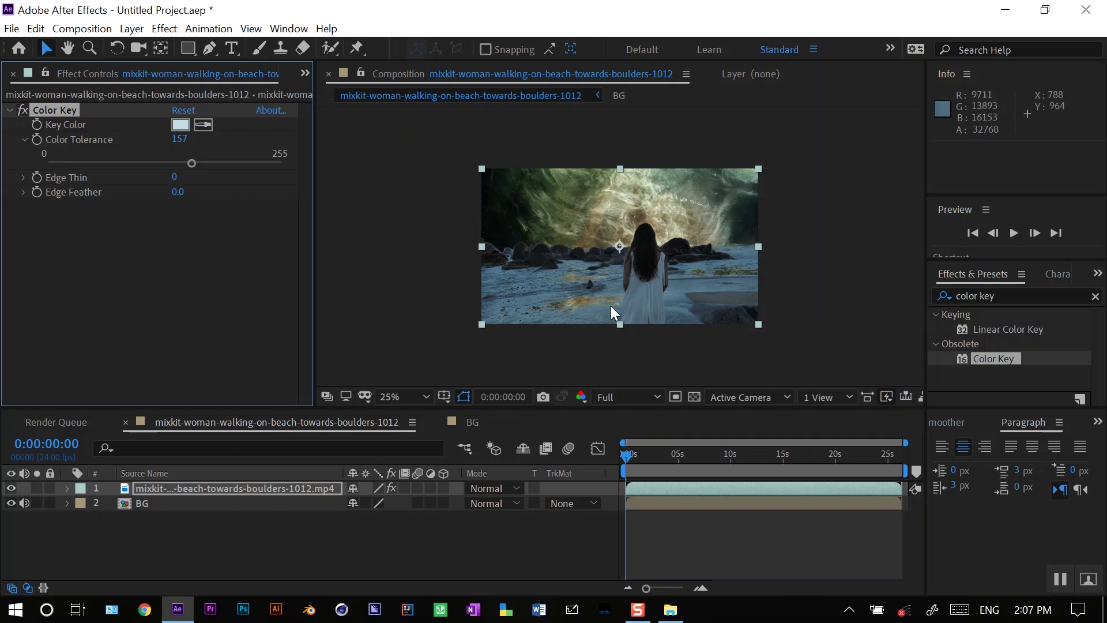
# Duplicate the beach layer with Ctrl+D and delete Color Key from the top copy.
pyautogui.click(237, 491)
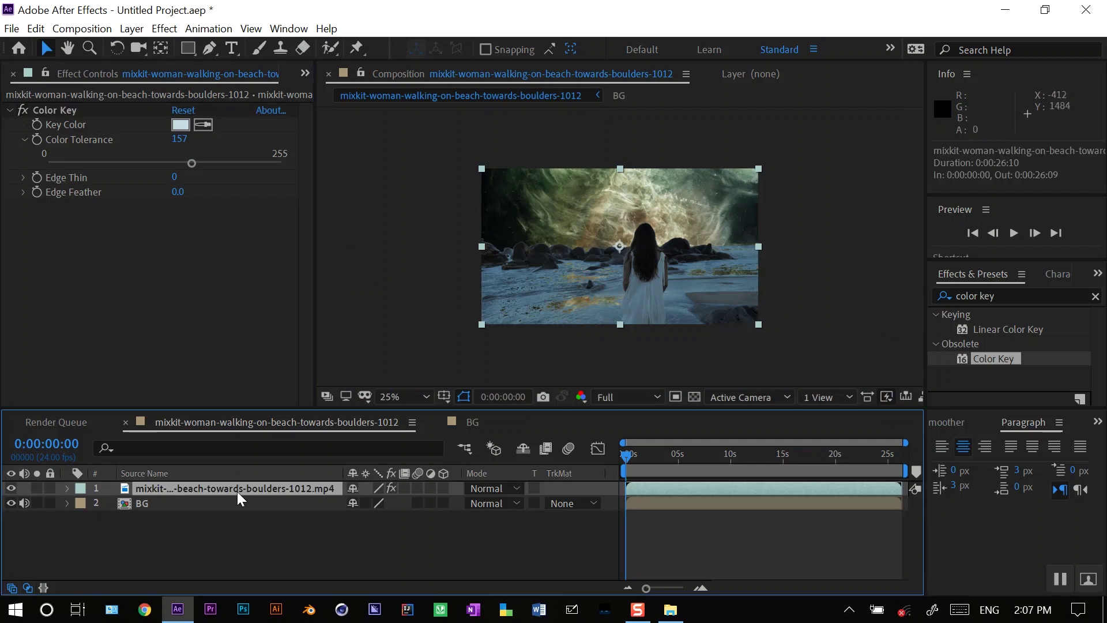
pyautogui.hotkey('ctrl', 'd')
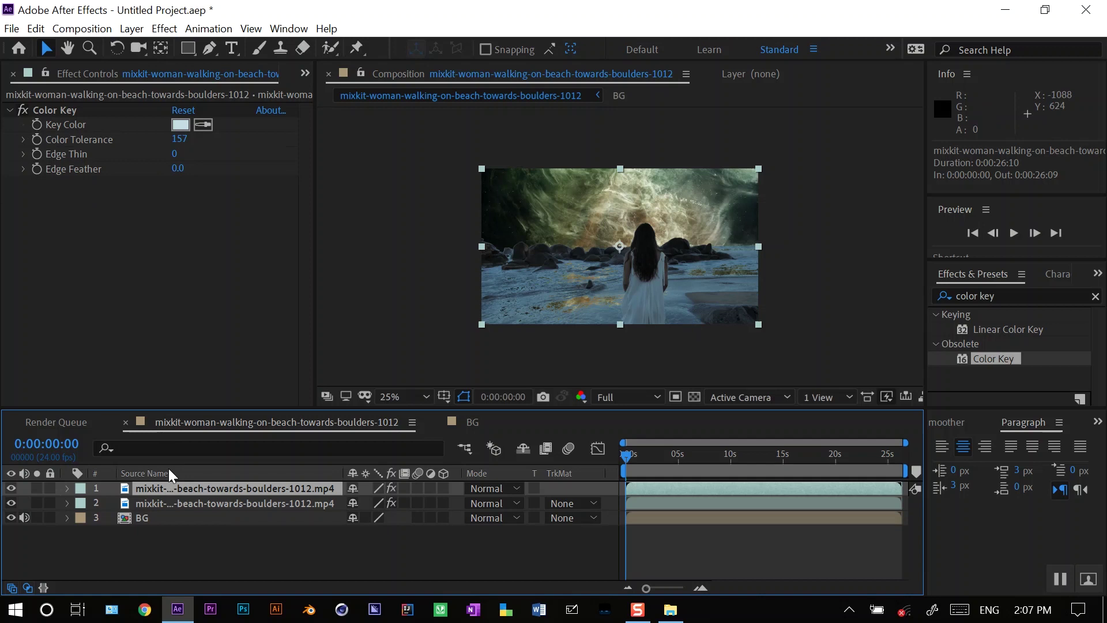
pyautogui.click(56, 110)
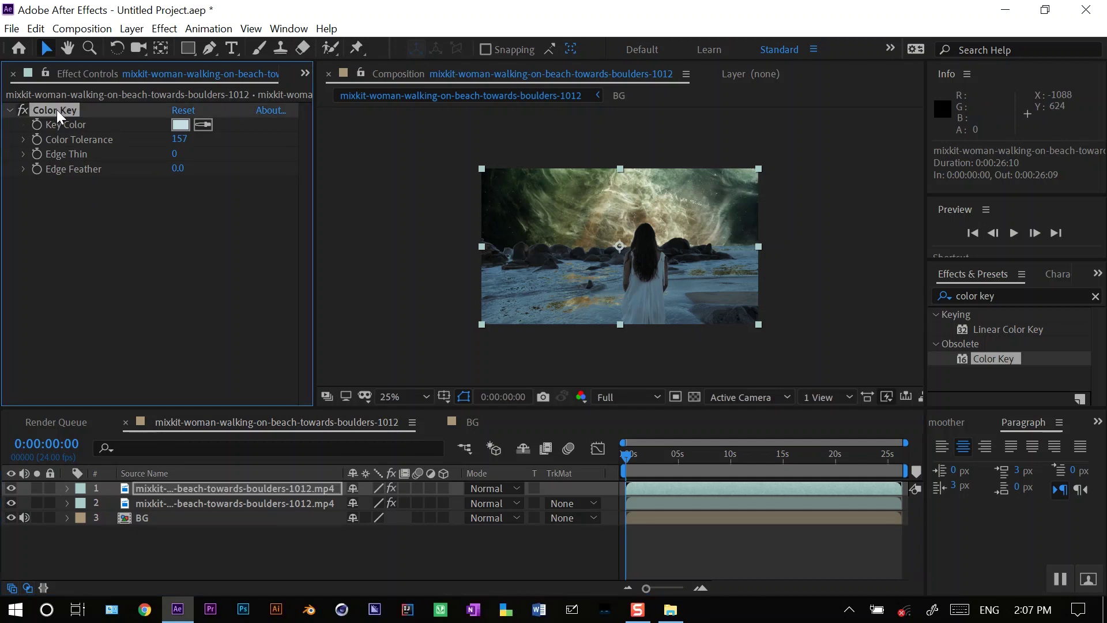
pyautogui.press('Delete')
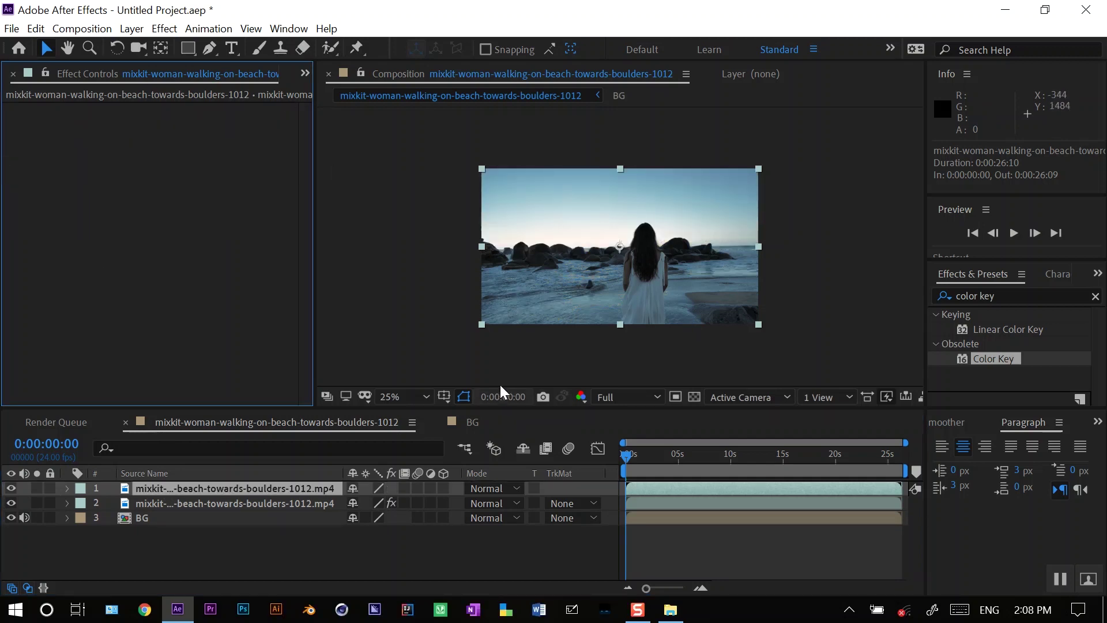
pyautogui.click(165, 492)
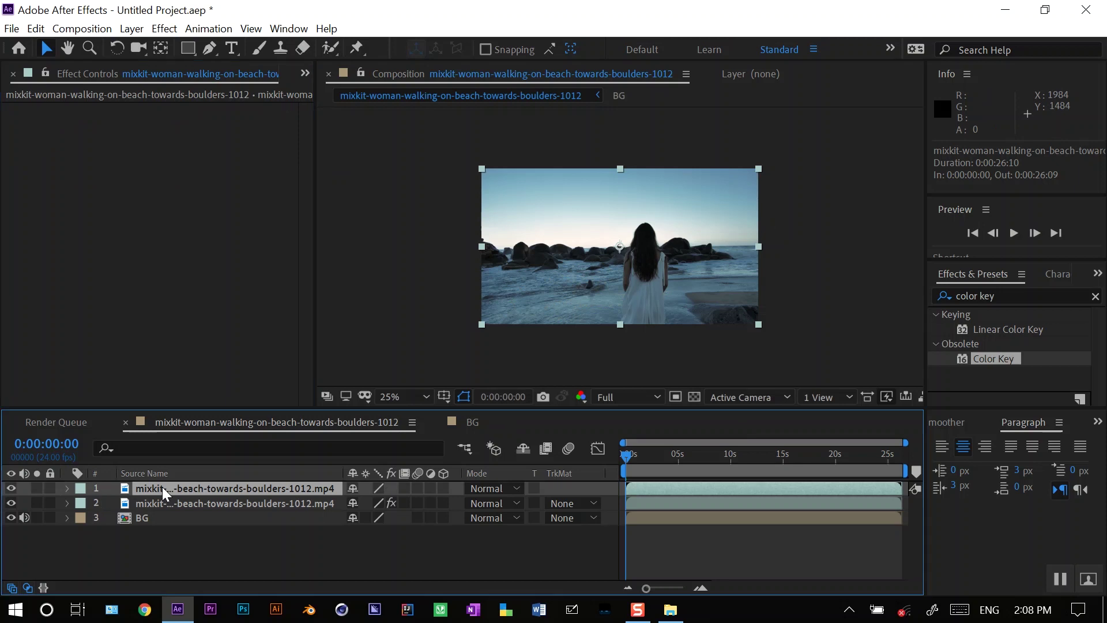
# Draw a closed Pen mask around the beach below the horizon on the top beach copy.
pyautogui.click(208, 49)
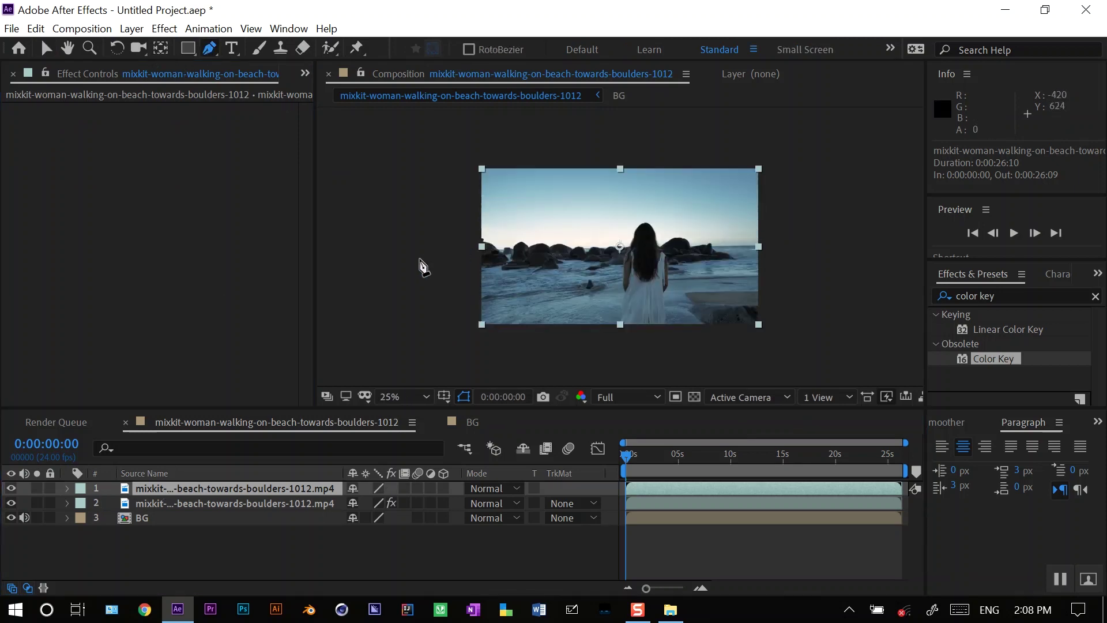
pyautogui.click(412, 260)
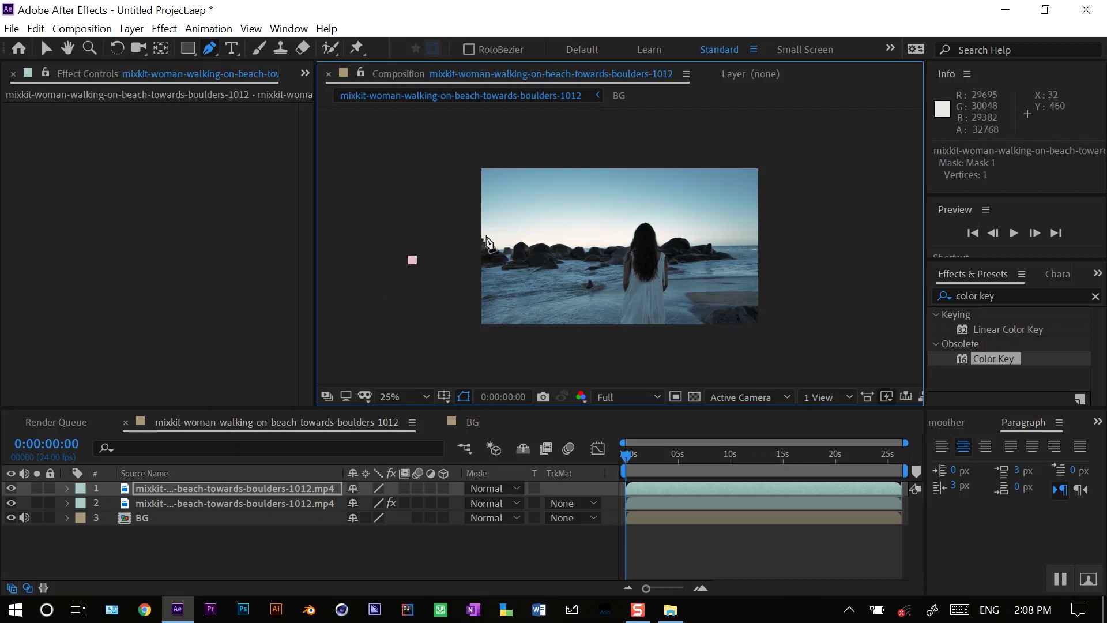
pyautogui.click(485, 237)
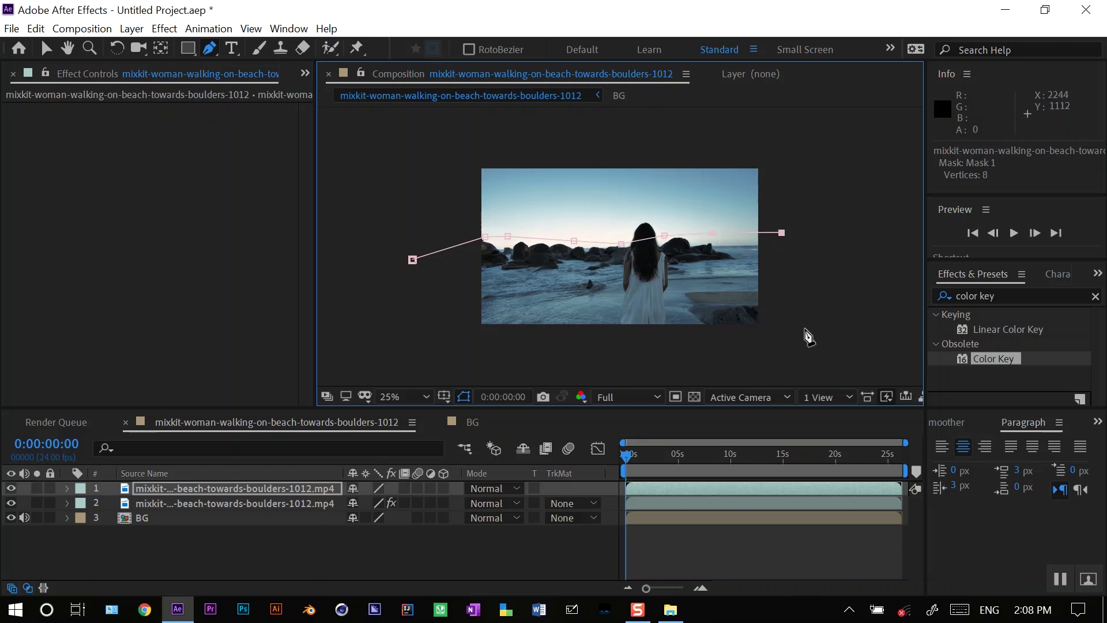
pyautogui.click(794, 357)
pyautogui.click(413, 367)
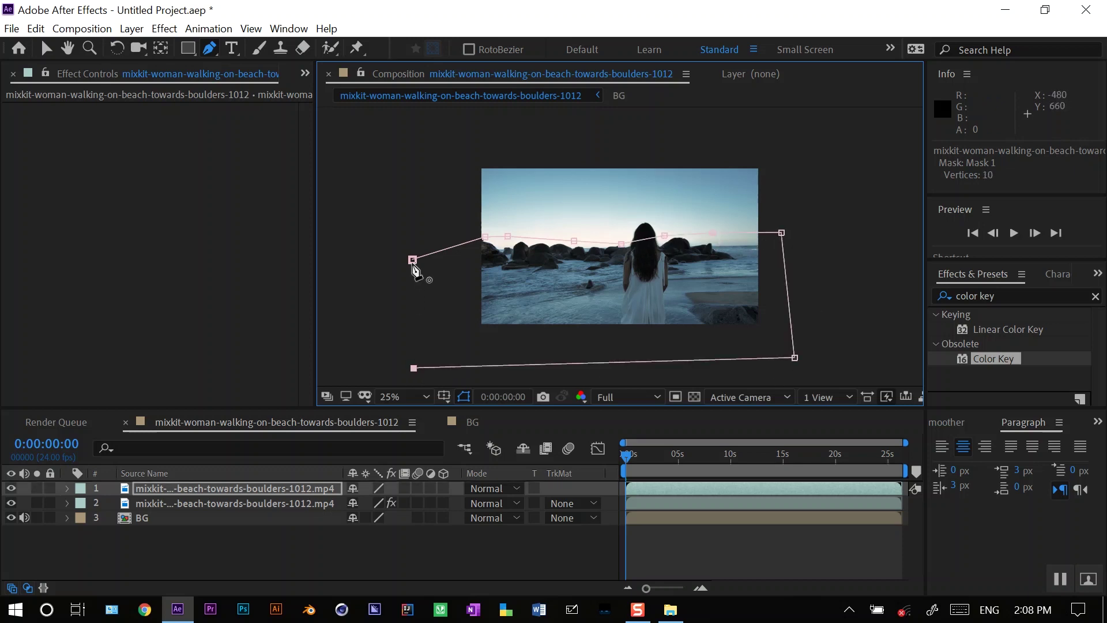
pyautogui.click(413, 260)
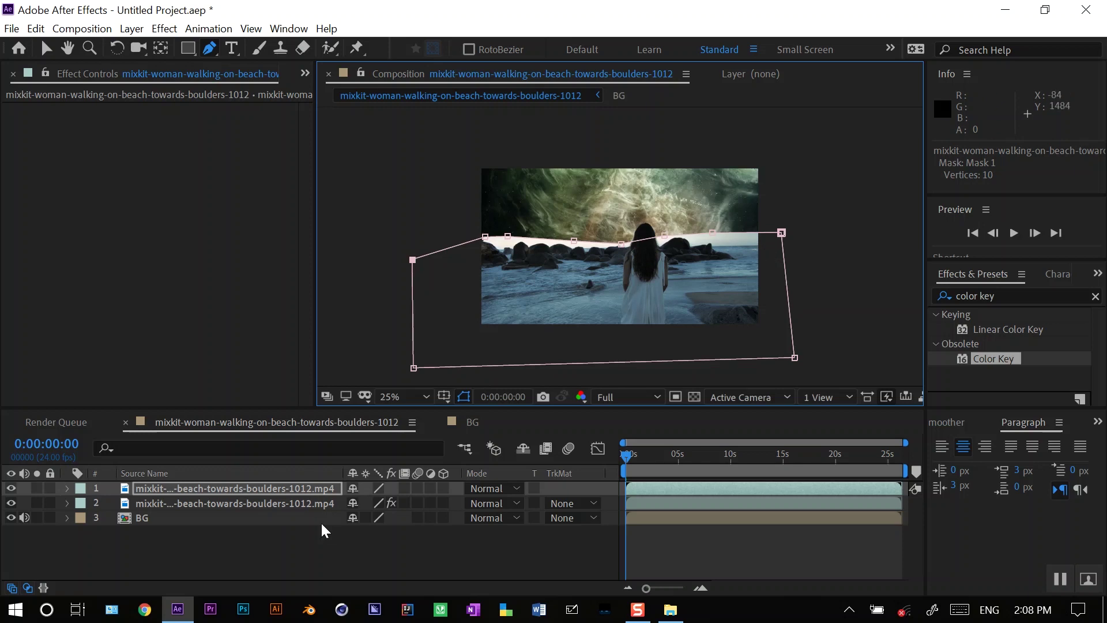
pyautogui.click(253, 505)
pyautogui.click(254, 490)
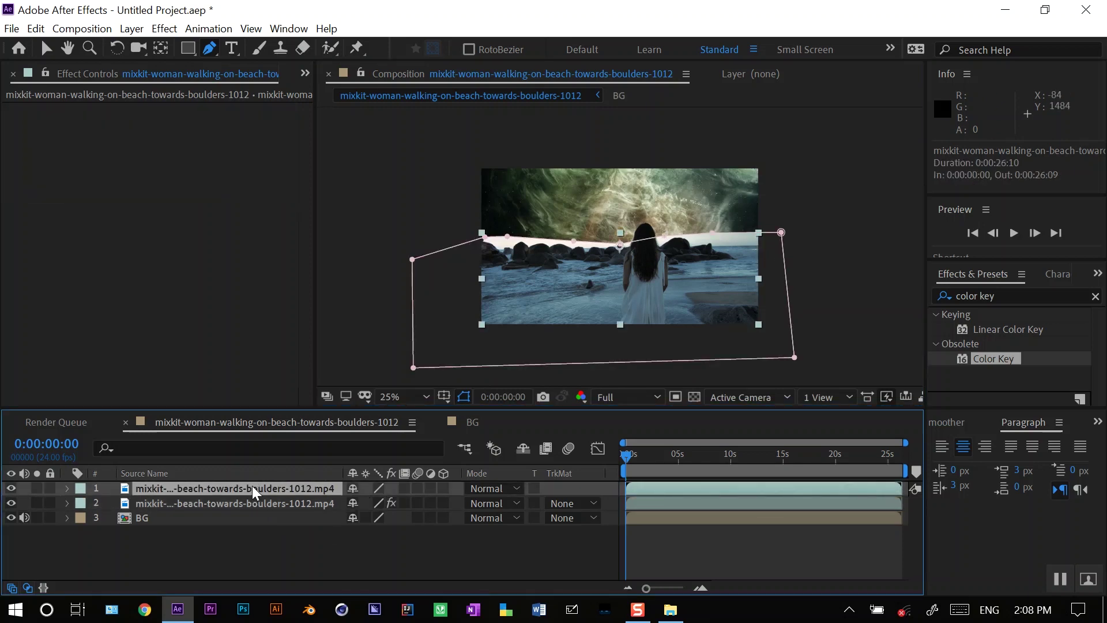
# Give the top beach layer's Mask 1 a 311-pixel feather and -116-pixel expansion.
pyautogui.press('m')
pyautogui.press('m')
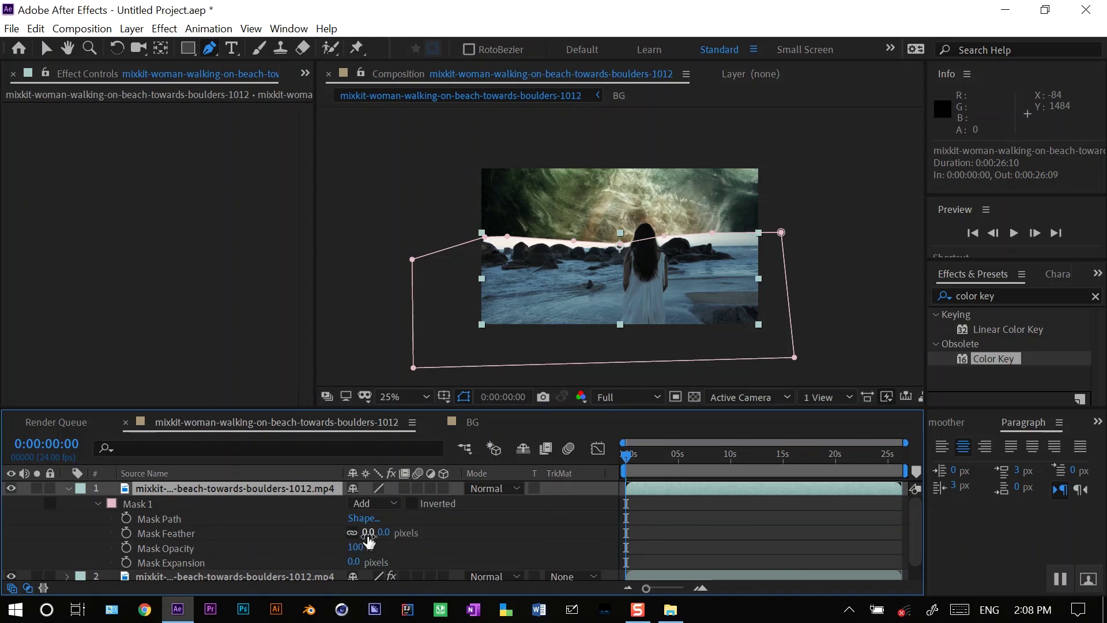
pyautogui.moveTo(367, 534); pyautogui.dragTo(420, 548)
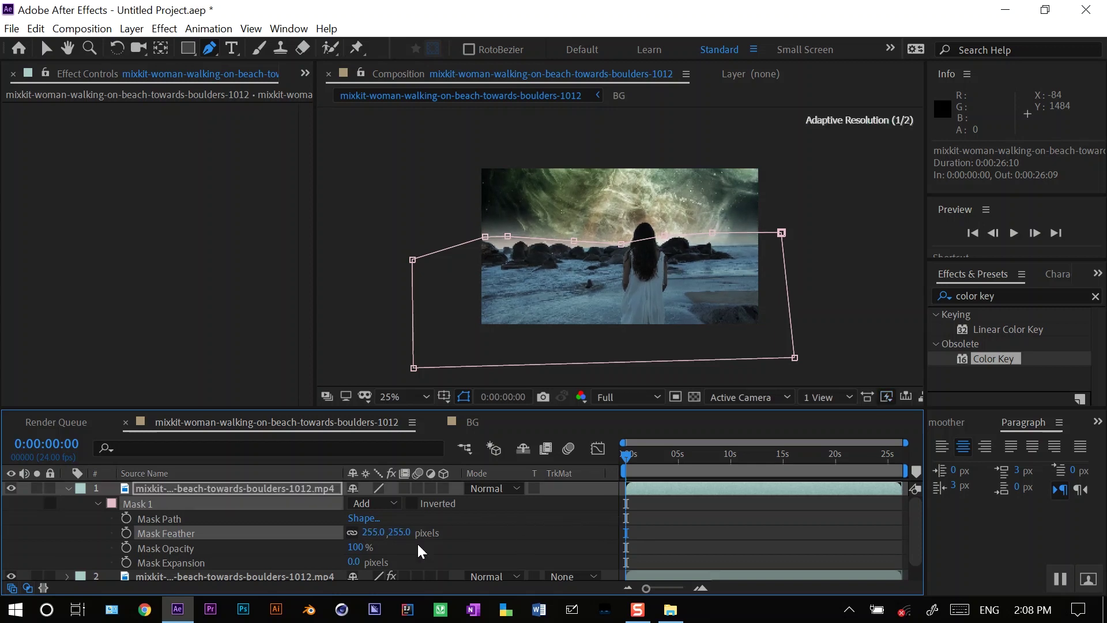
pyautogui.click(190, 565)
pyautogui.moveTo(353, 562); pyautogui.dragTo(288, 569)
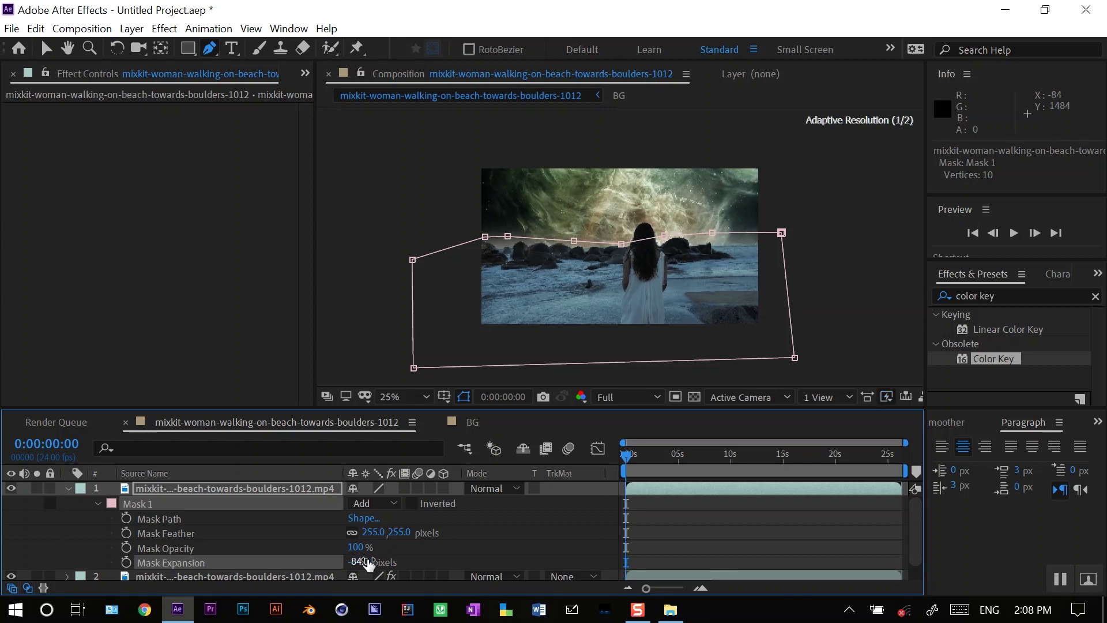
pyautogui.moveTo(368, 532); pyautogui.dragTo(341, 562)
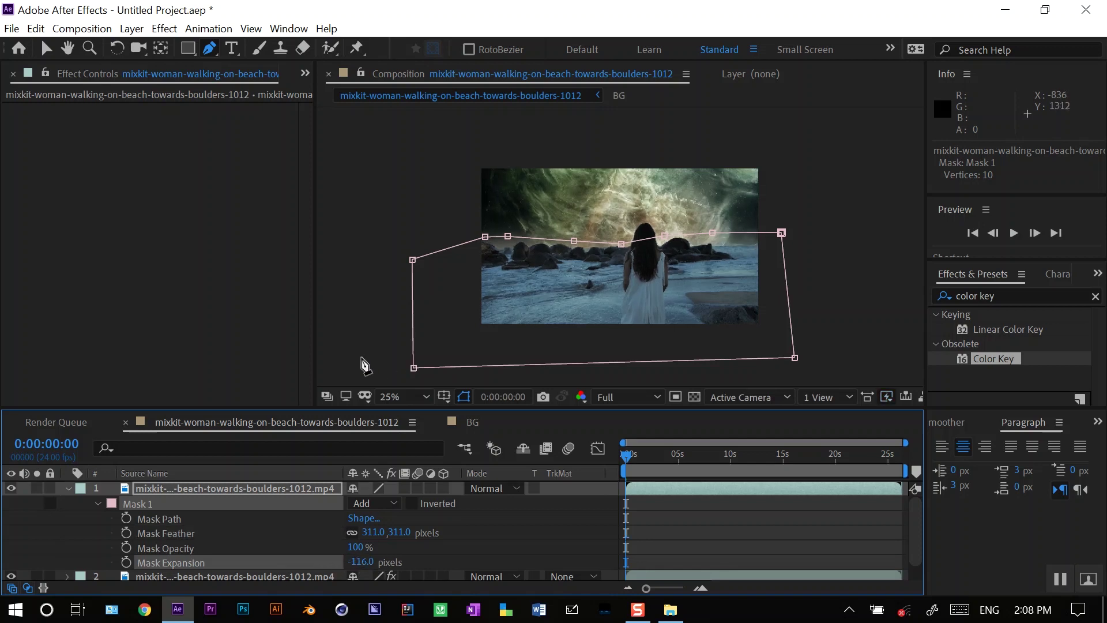
pyautogui.press('v')
pyautogui.click(354, 331)
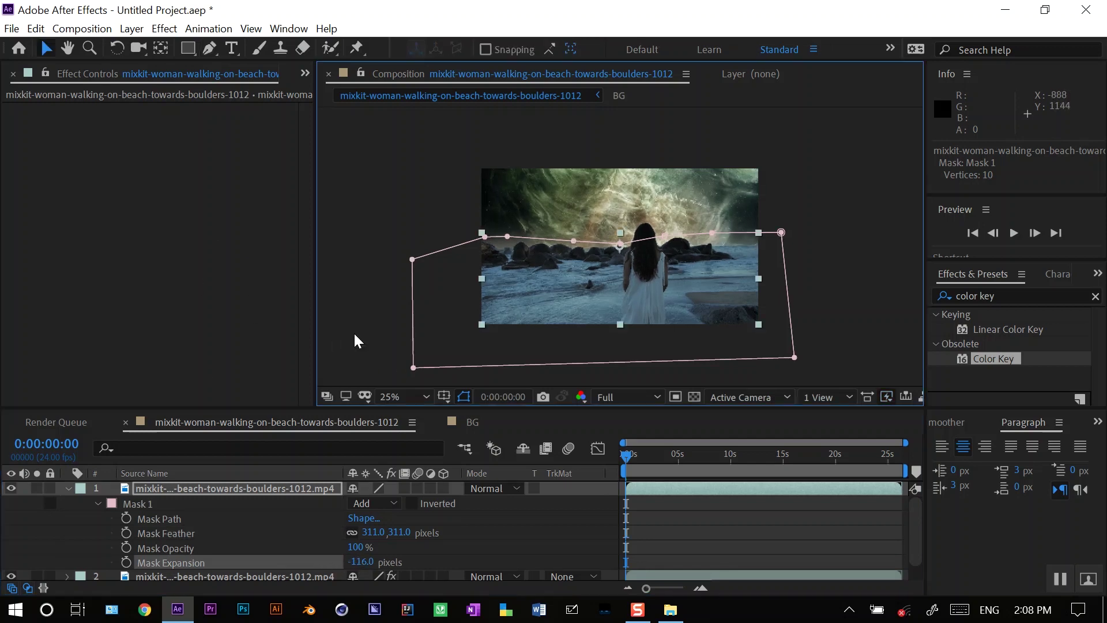
# Zoom and pan the composition to inspect the woman's keyed edges.
pyautogui.click(415, 304)
pyautogui.scroll(2, 633, 271)
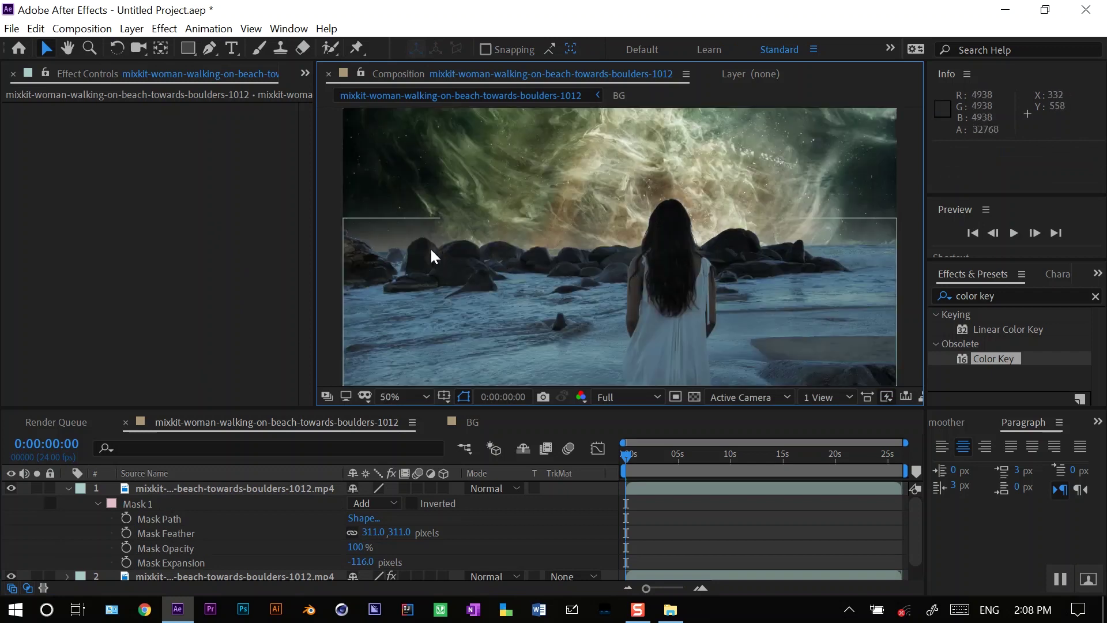
pyautogui.scroll(1, 415, 246)
pyautogui.press('h')
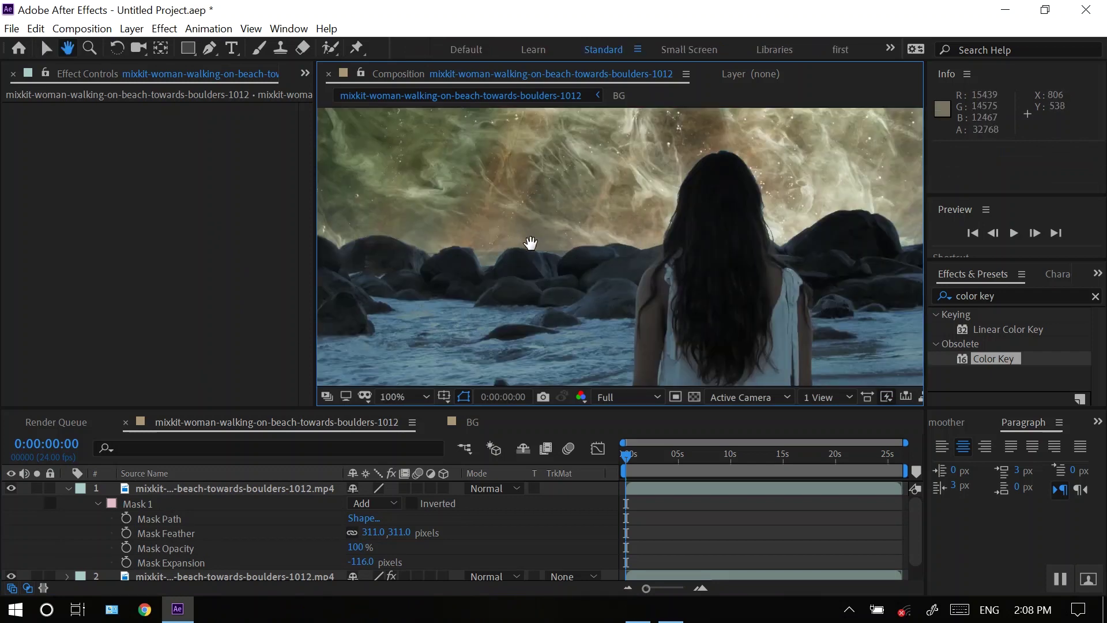
pyautogui.moveTo(528, 242); pyautogui.dragTo(469, 299)
pyautogui.press('v')
pyautogui.scroll(2, 416, 314)
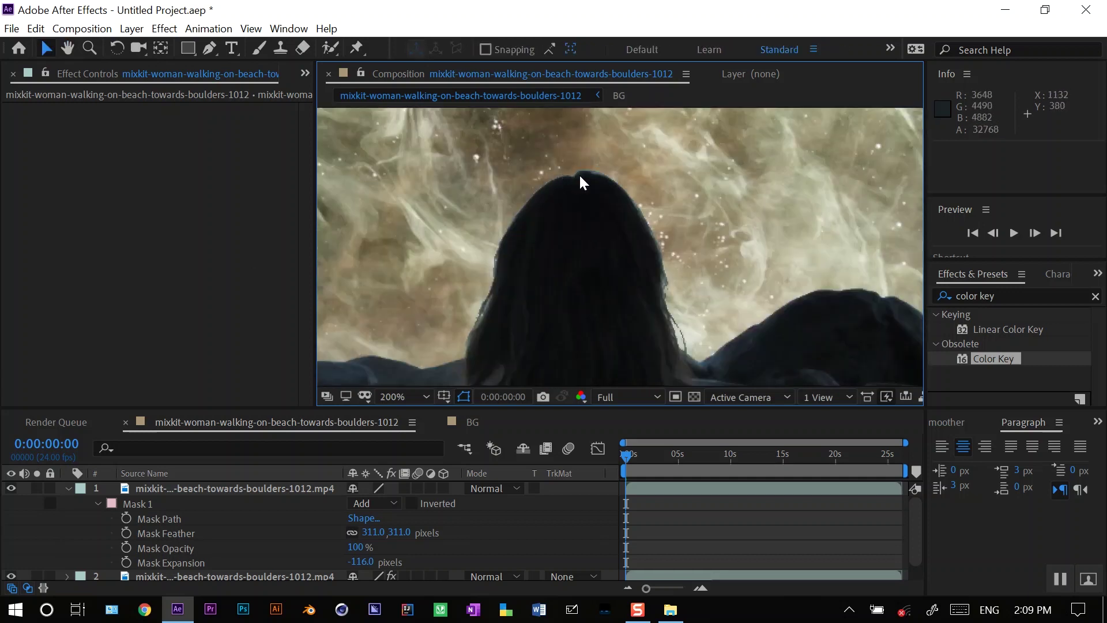
# On the keyed beach layer, set Color Key Edge Thin to 1 and Edge Feather to 1.3.
pyautogui.click(675, 237)
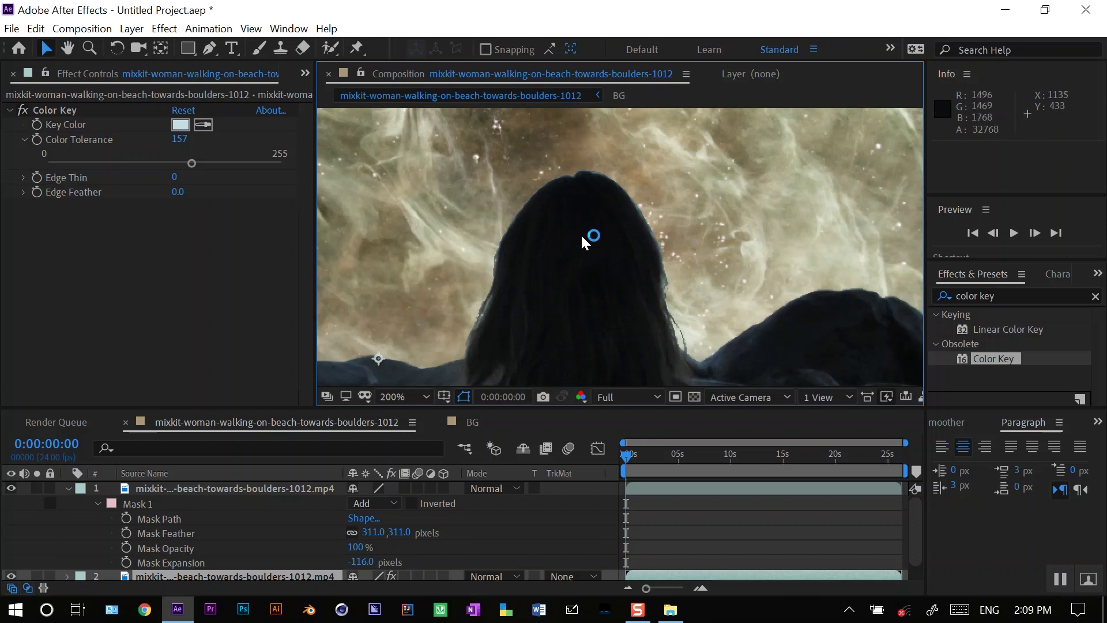
pyautogui.scroll(-2, 580, 233)
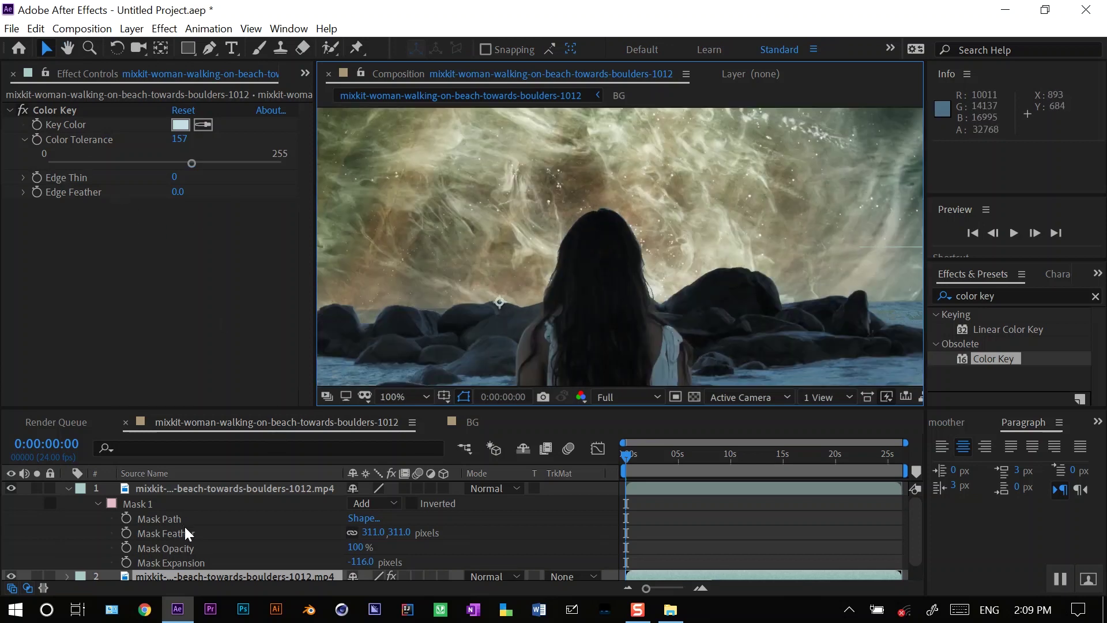
pyautogui.click(68, 488)
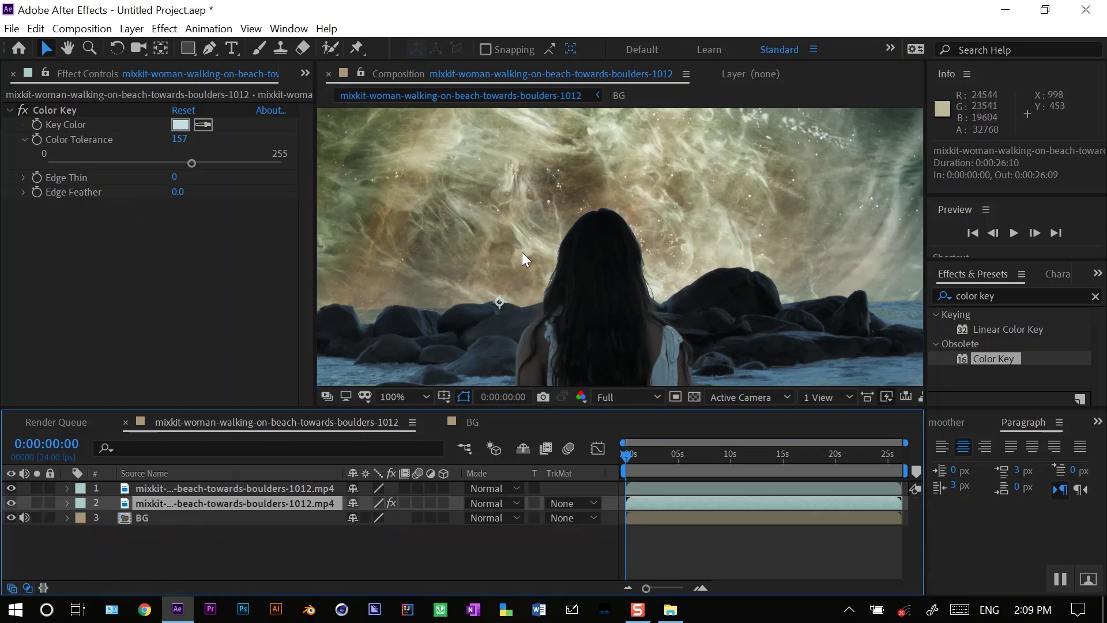
pyautogui.click(23, 178)
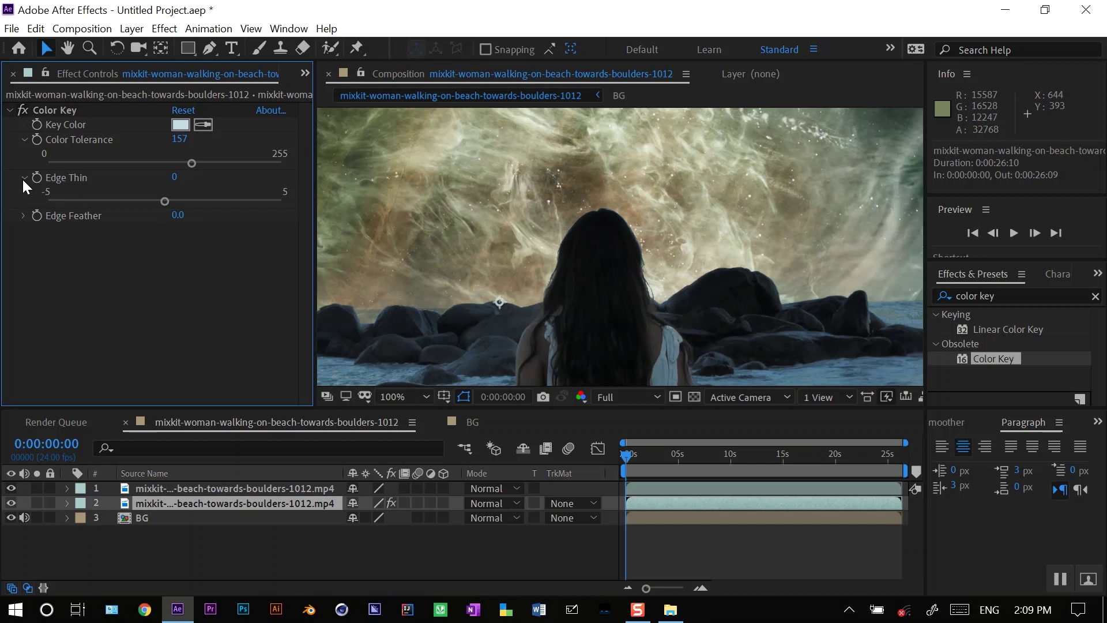
pyautogui.click(165, 201)
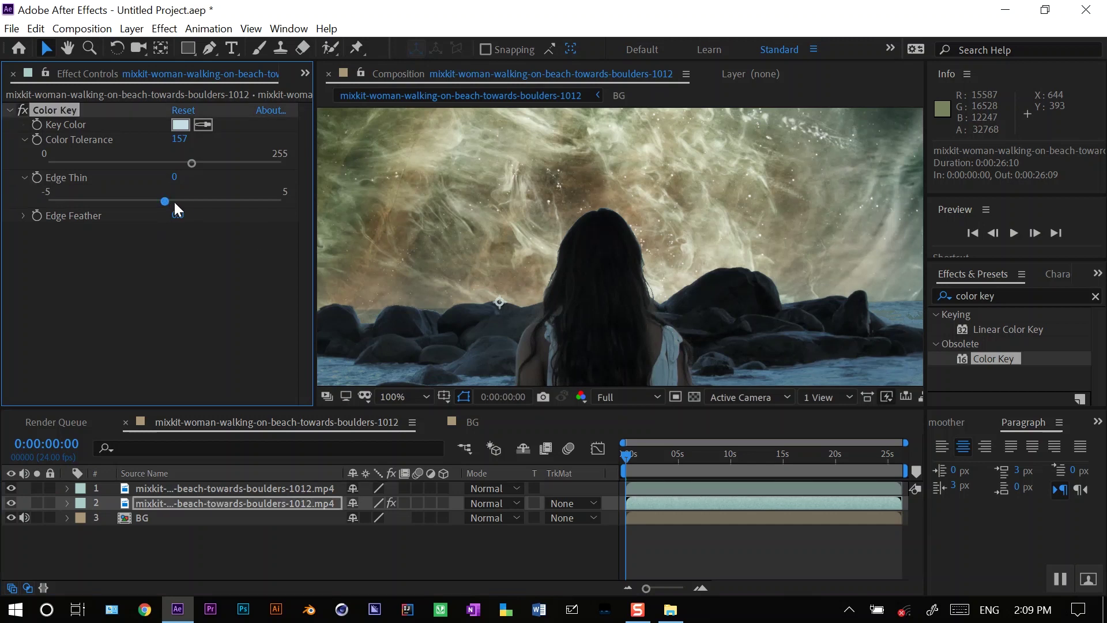
pyautogui.moveTo(175, 203); pyautogui.dragTo(199, 201)
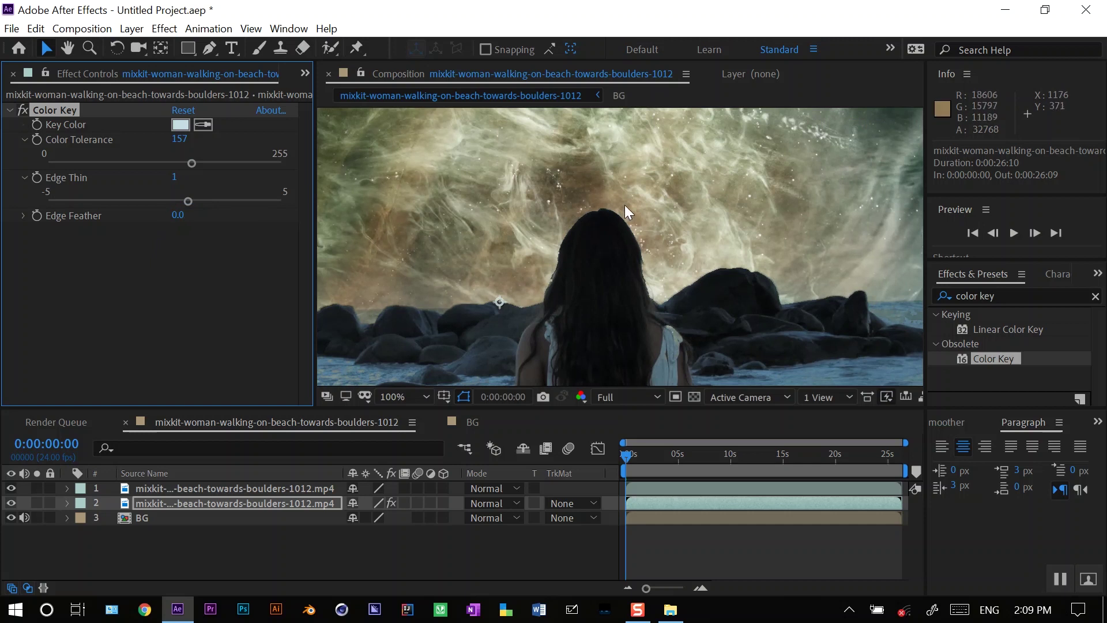
pyautogui.click(23, 214)
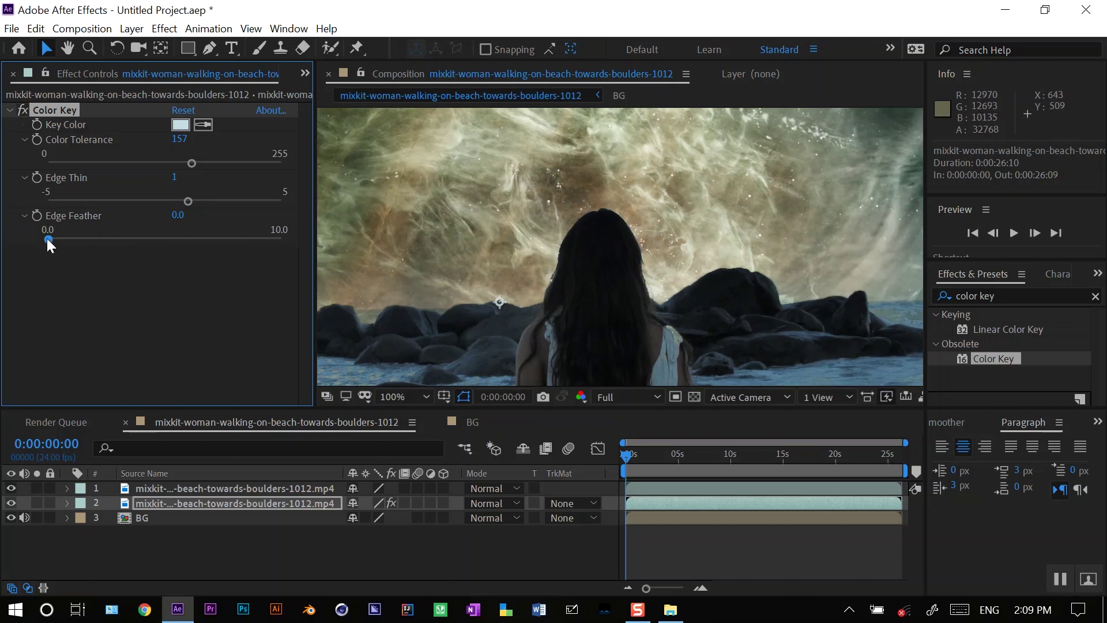
pyautogui.moveTo(48, 239); pyautogui.dragTo(82, 239)
# Trim the work area to 0:00:04:15, switch to Quarter resolution, and RAM preview it.
pyautogui.scroll(-4, 628, 236)
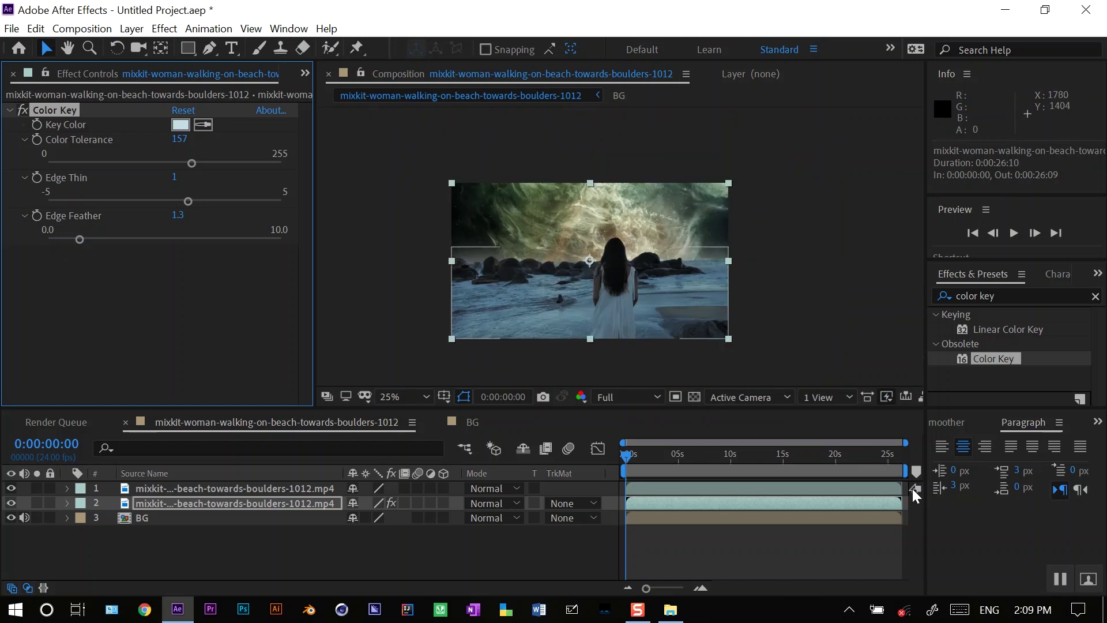
pyautogui.moveTo(906, 473); pyautogui.dragTo(678, 489)
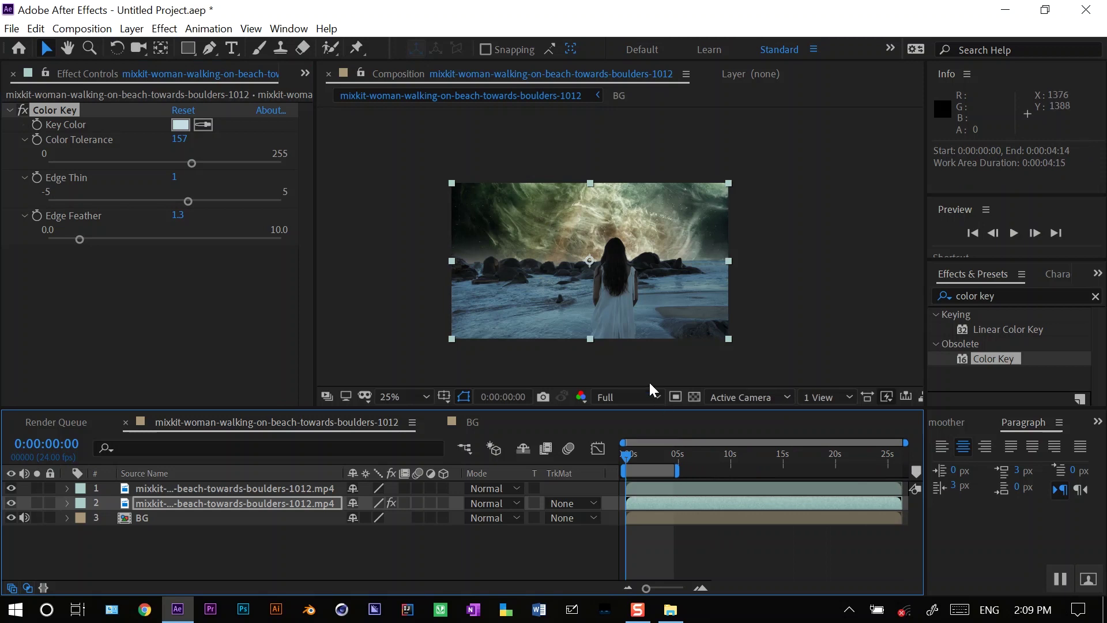
pyautogui.click(648, 394)
pyautogui.click(630, 494)
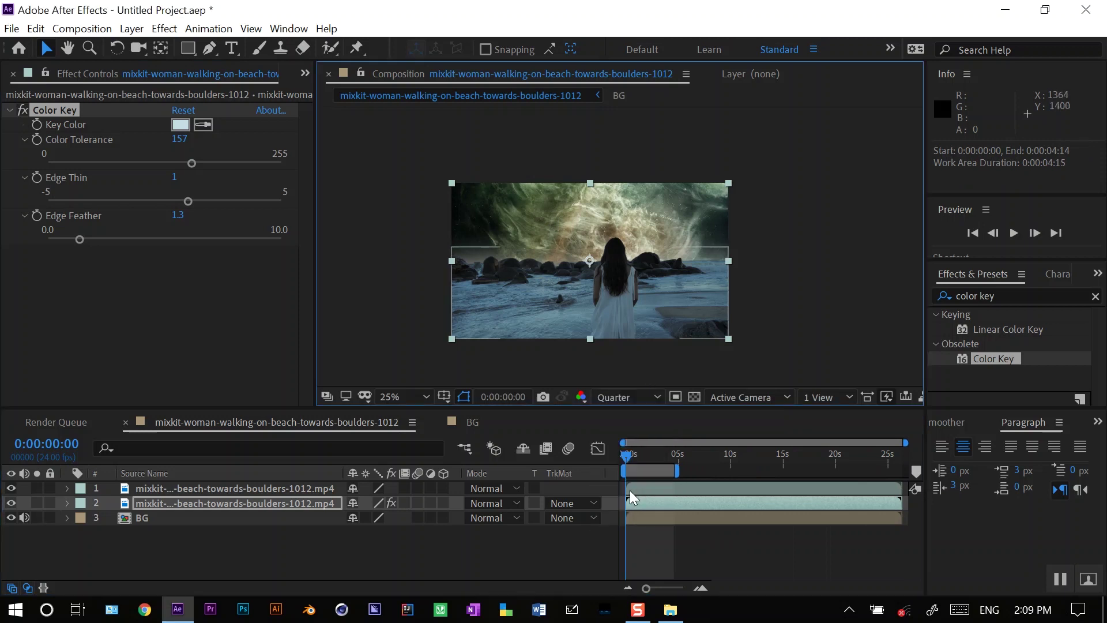
pyautogui.press('space')
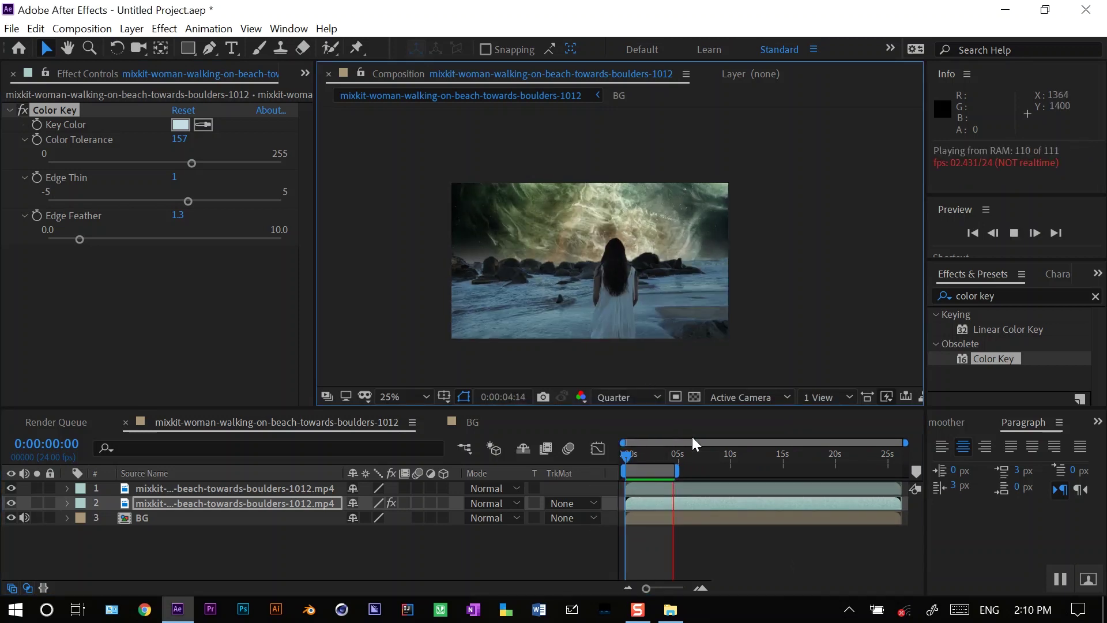